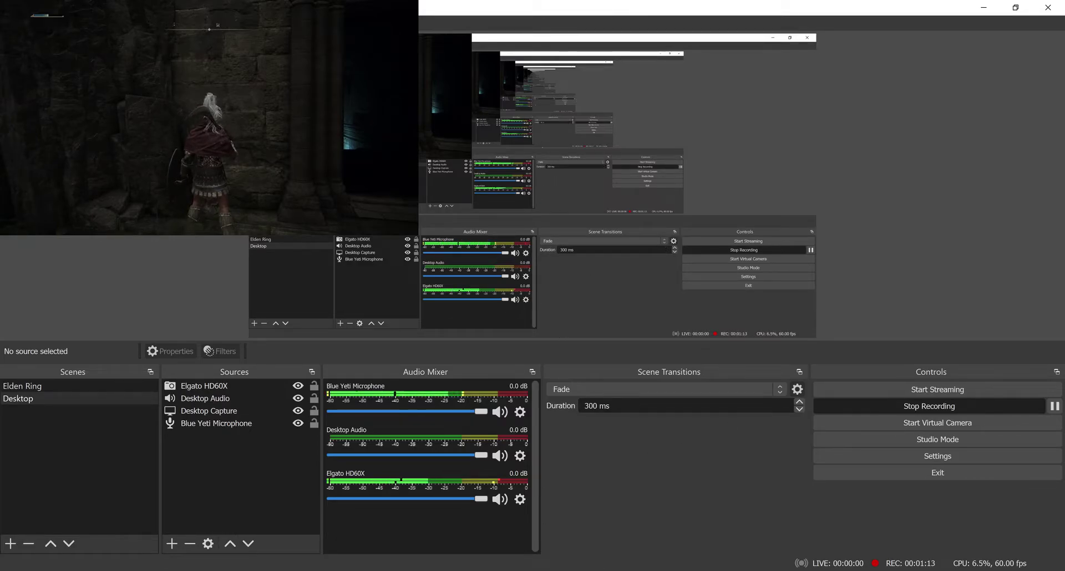
Mute the Elgato HD60X channel in the OBS Audio Mixer
click(502, 500)
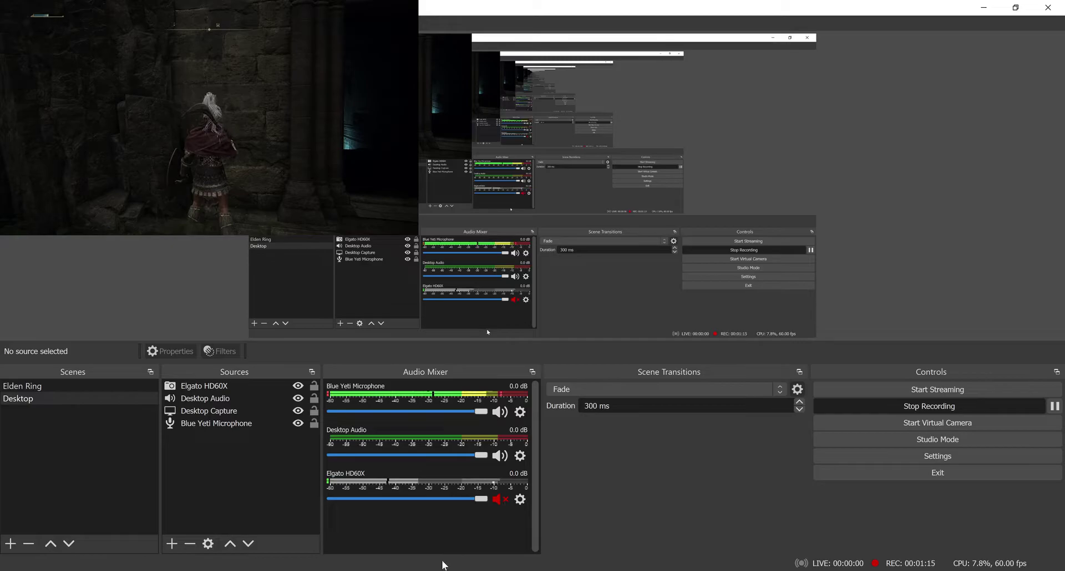
Play the gameplay recording from 00:01:38 to 00:01:49 at about half volume to check sync
key(alt+Tab)
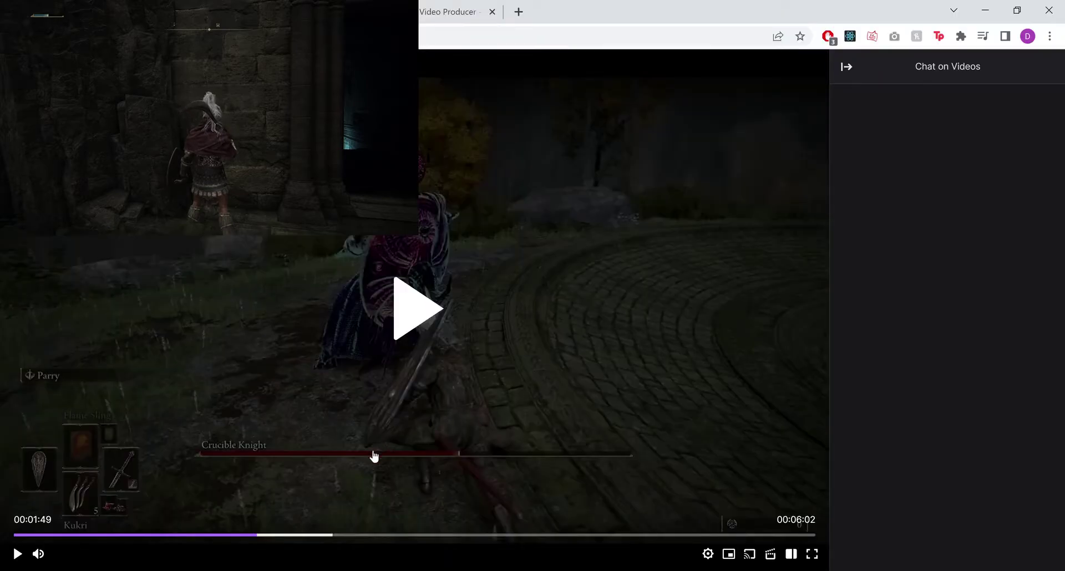
click(231, 533)
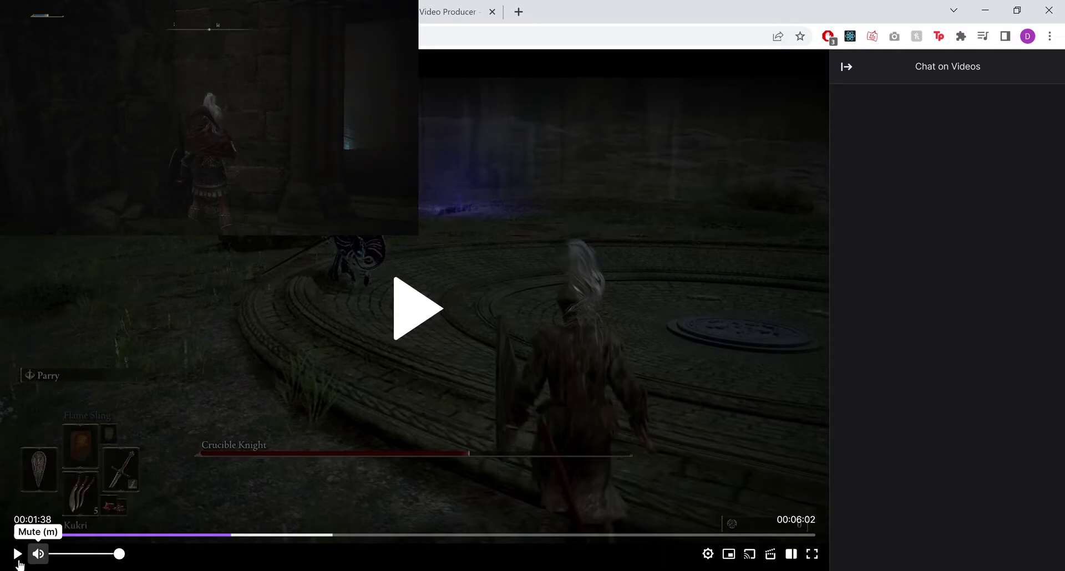
click(81, 554)
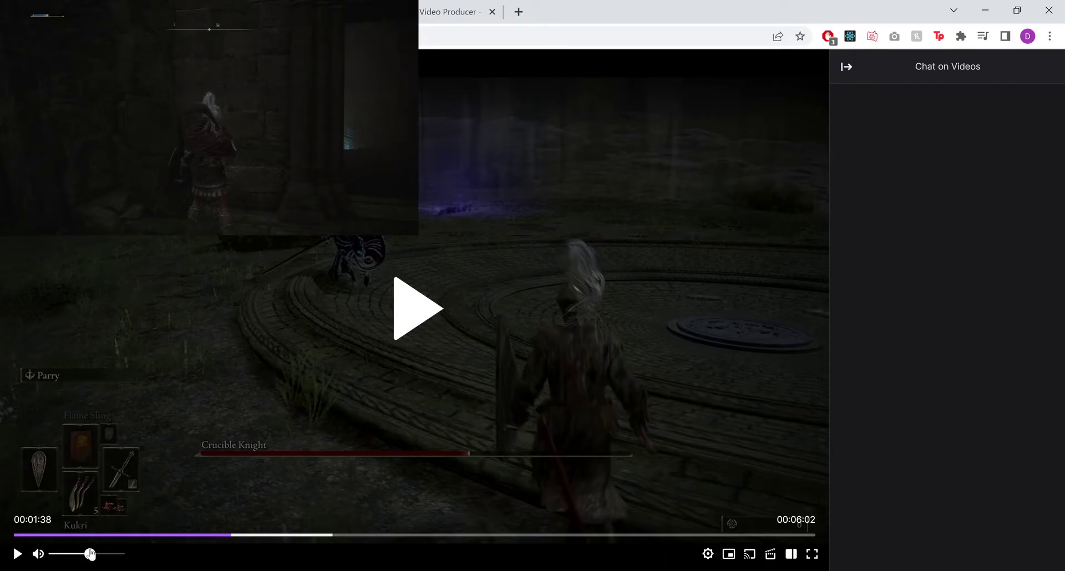
click(414, 311)
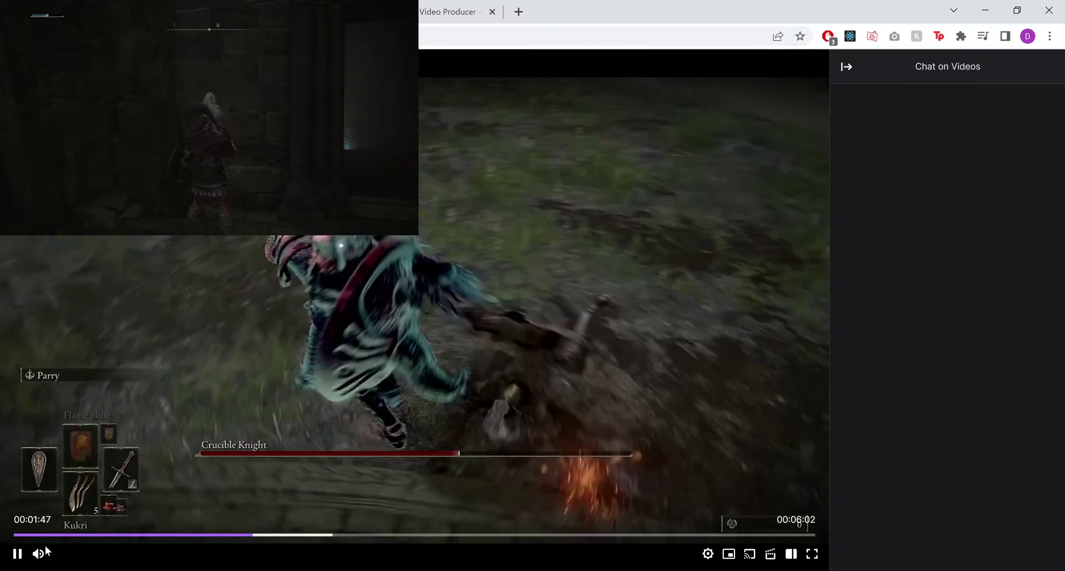
click(18, 554)
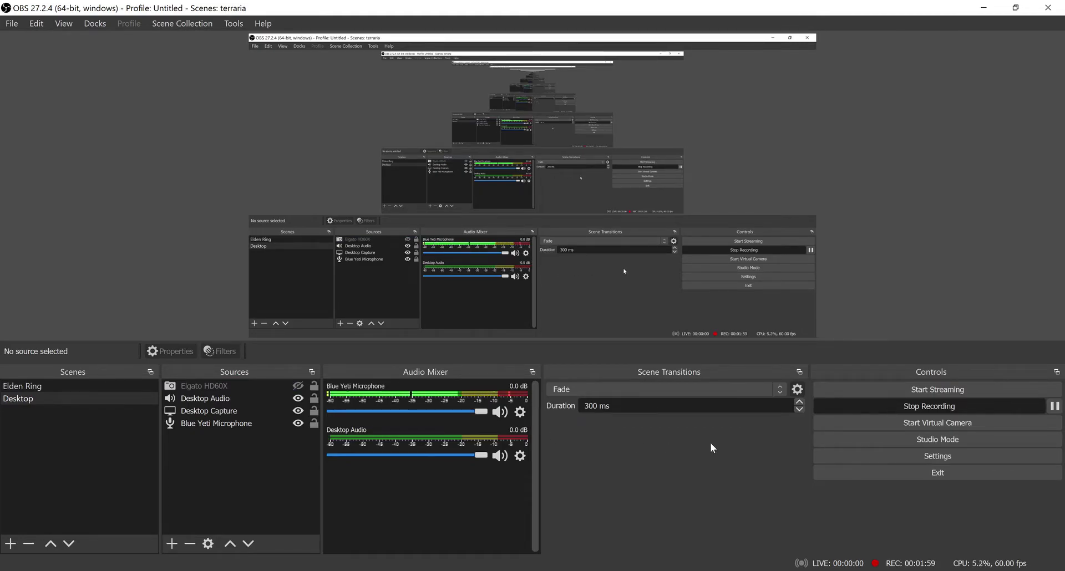
Unhide the Elgato HD60X game capture and shrink it in the preview
click(298, 386)
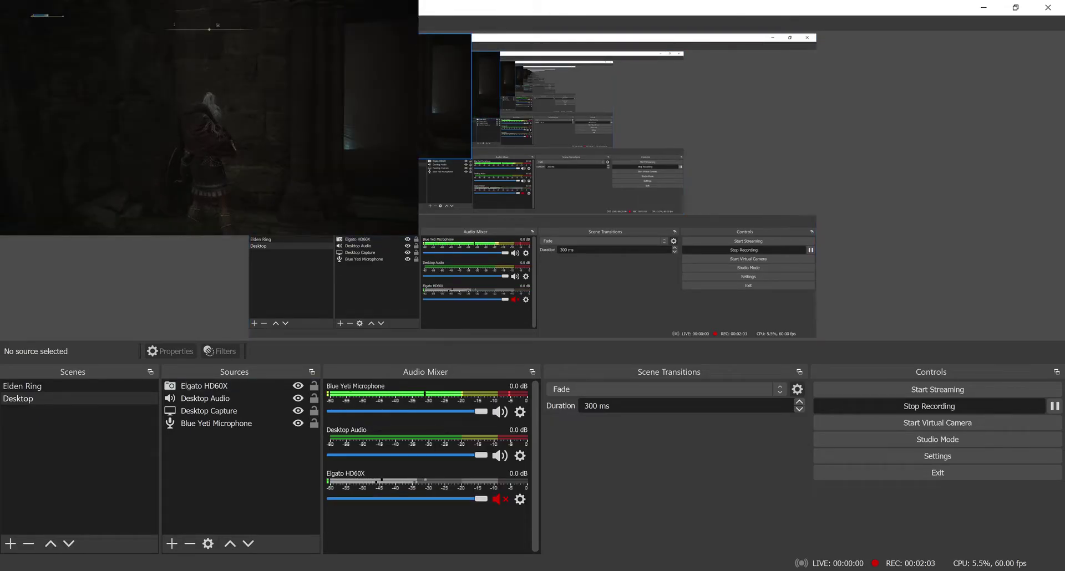
click(472, 156)
drag(486, 164, 340, 85)
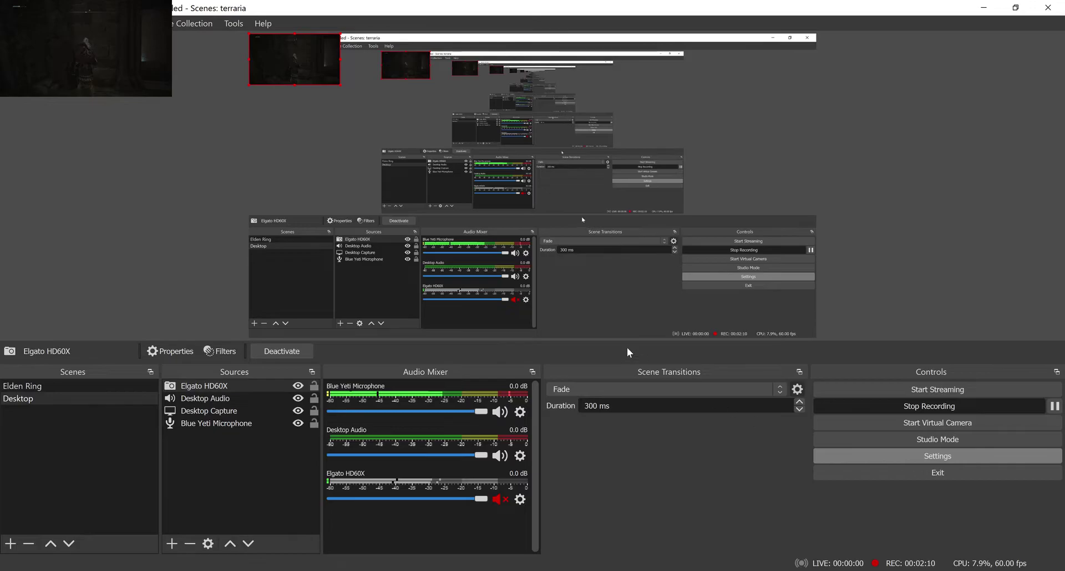
Open OBS Settings on the Audio page, moved aside to uncover the sources
click(904, 456)
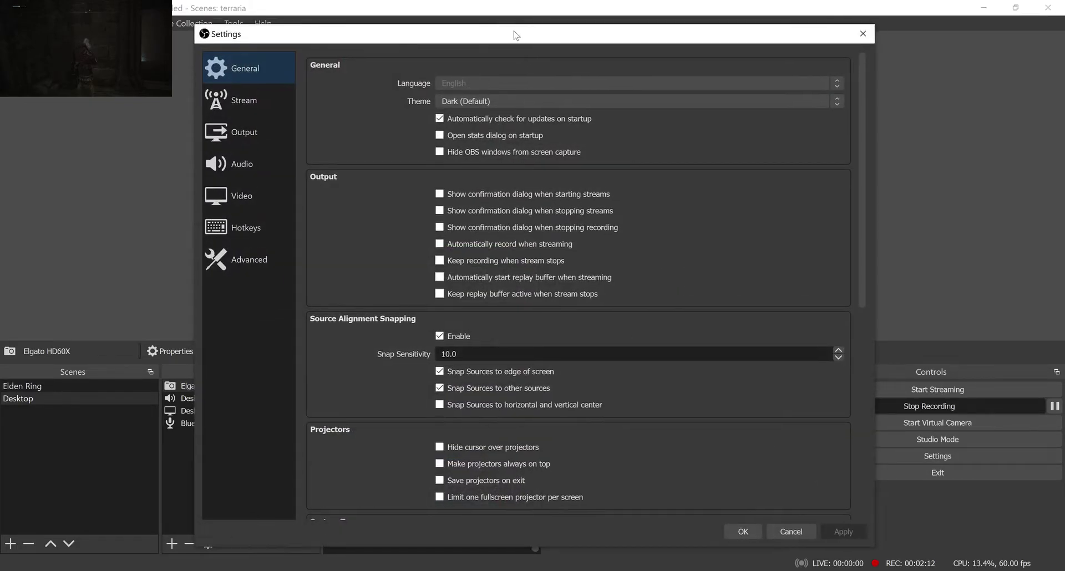
drag(514, 33, 630, 46)
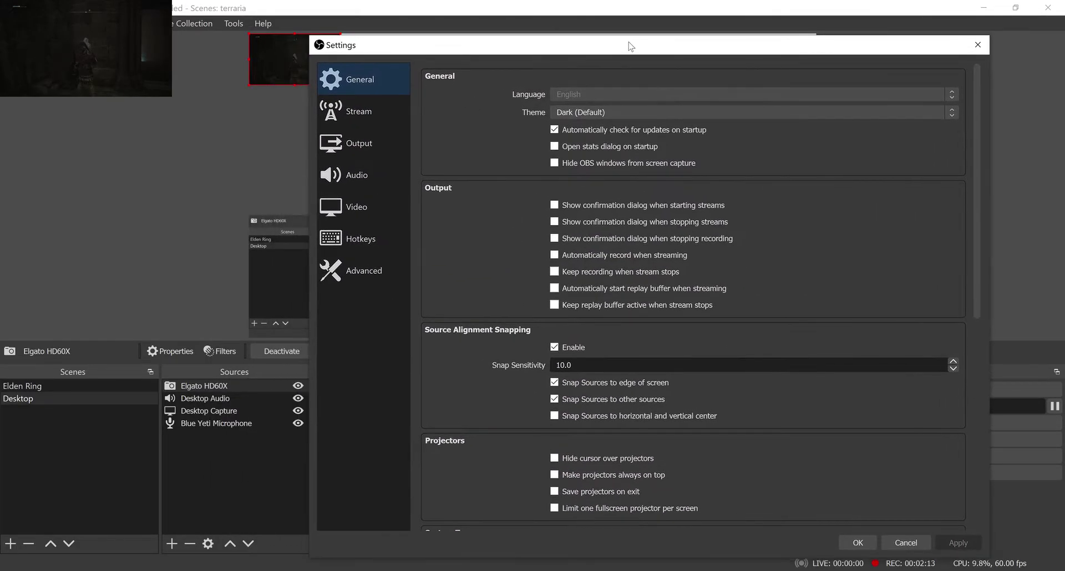
click(341, 177)
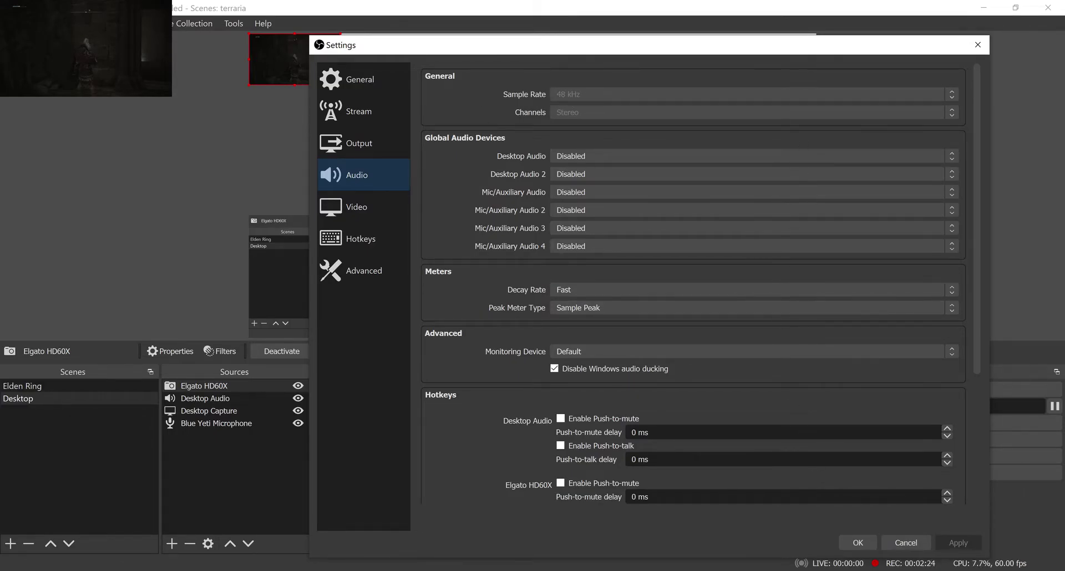
Open Windows Sound settings and the classic Sound control panel
right_click(968, 570)
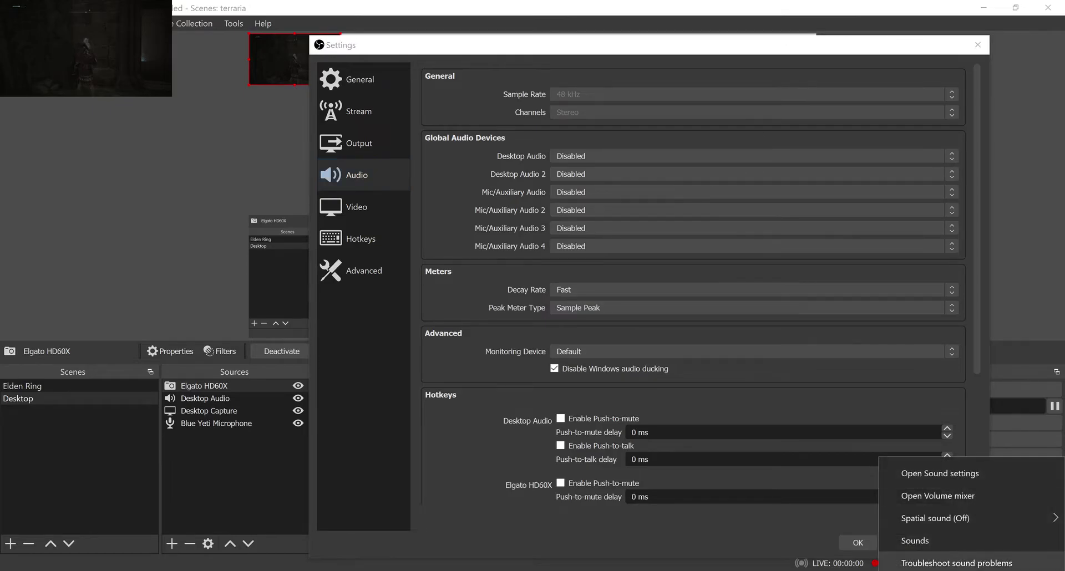
click(952, 476)
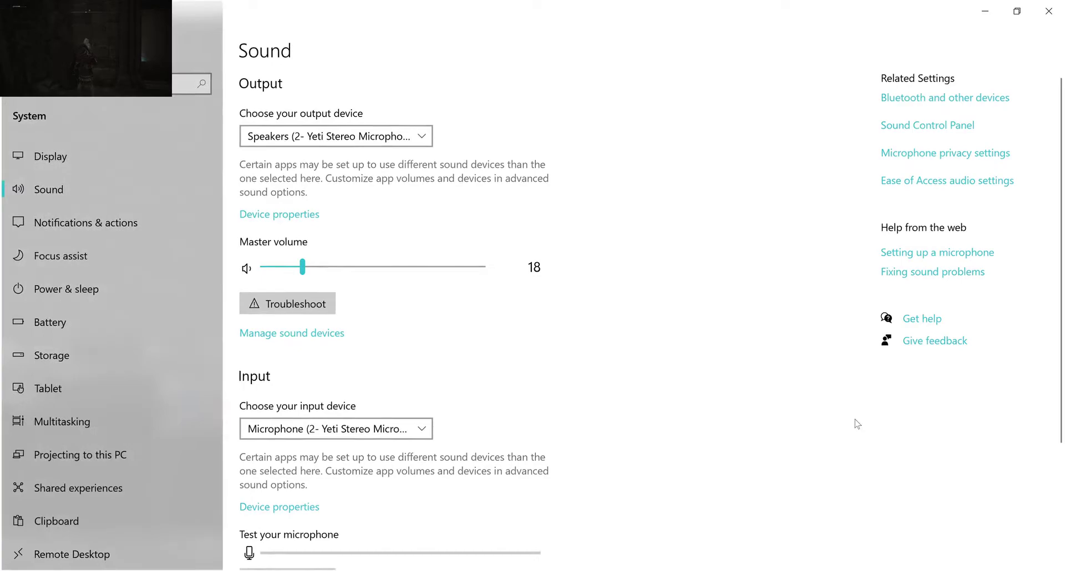
click(916, 130)
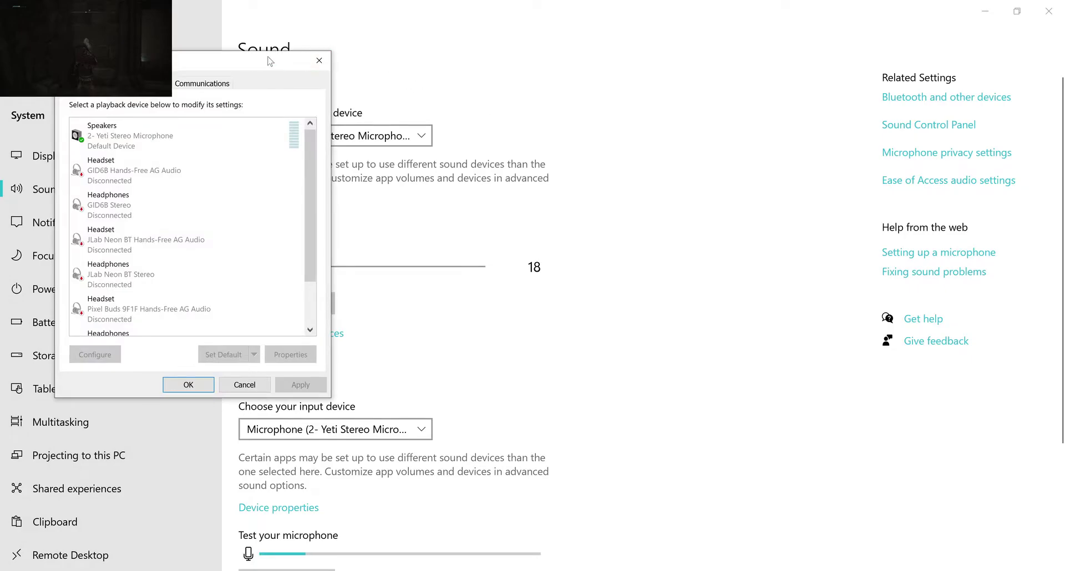
drag(269, 58, 711, 102)
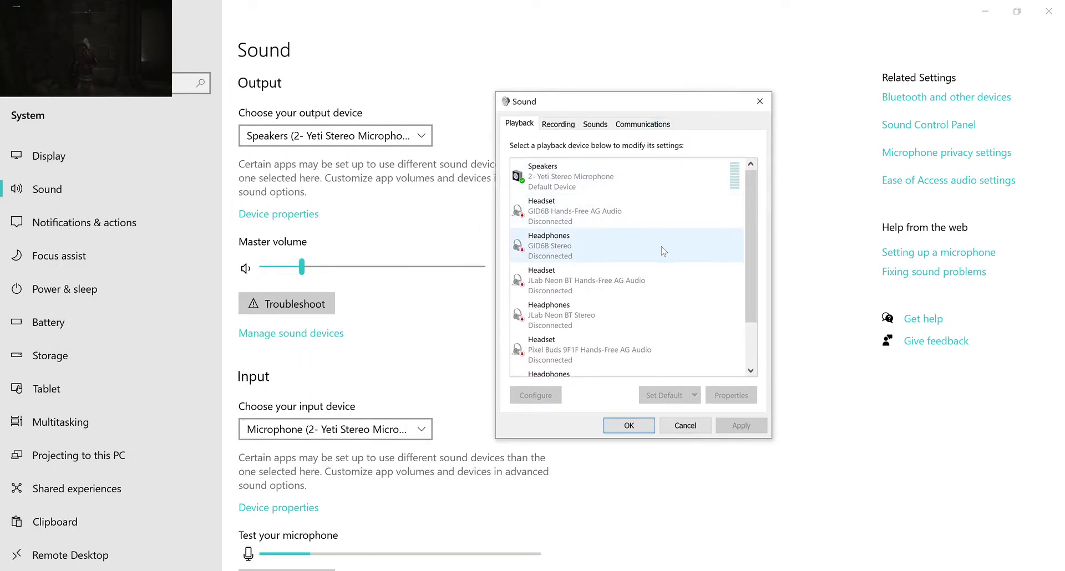
Confirm the Speakers' default format is 16 bit, 48000 Hz, then cancel both dialogs
click(545, 174)
right_click(546, 173)
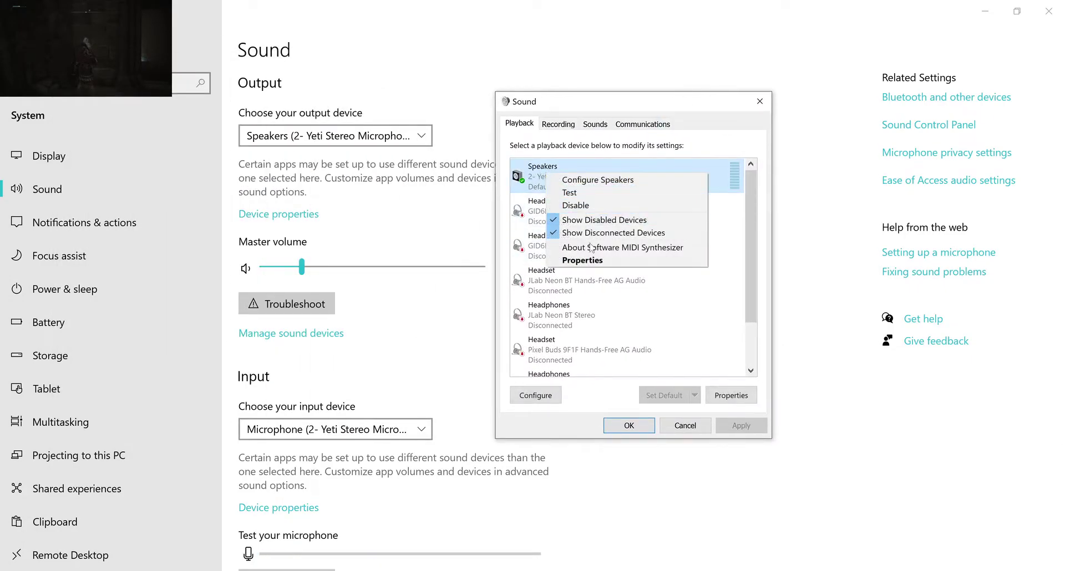
click(593, 261)
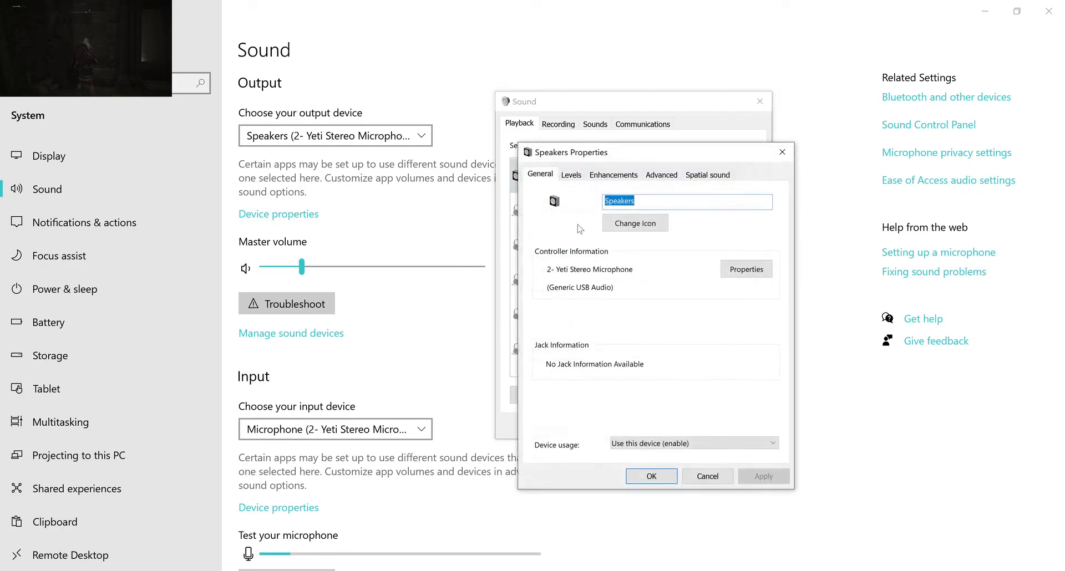
click(651, 176)
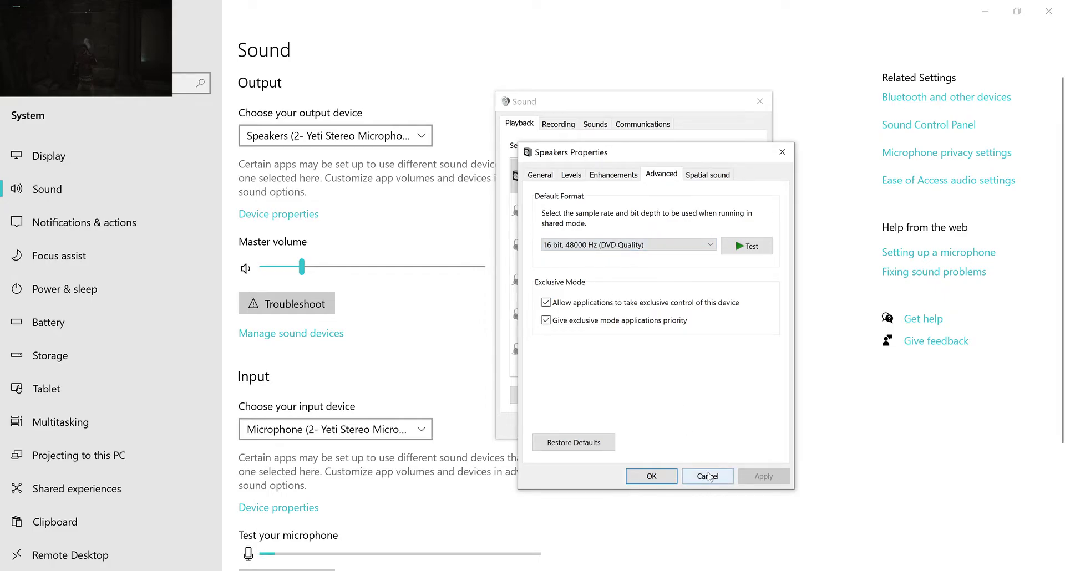
click(709, 476)
scroll(707, 283, down, 5)
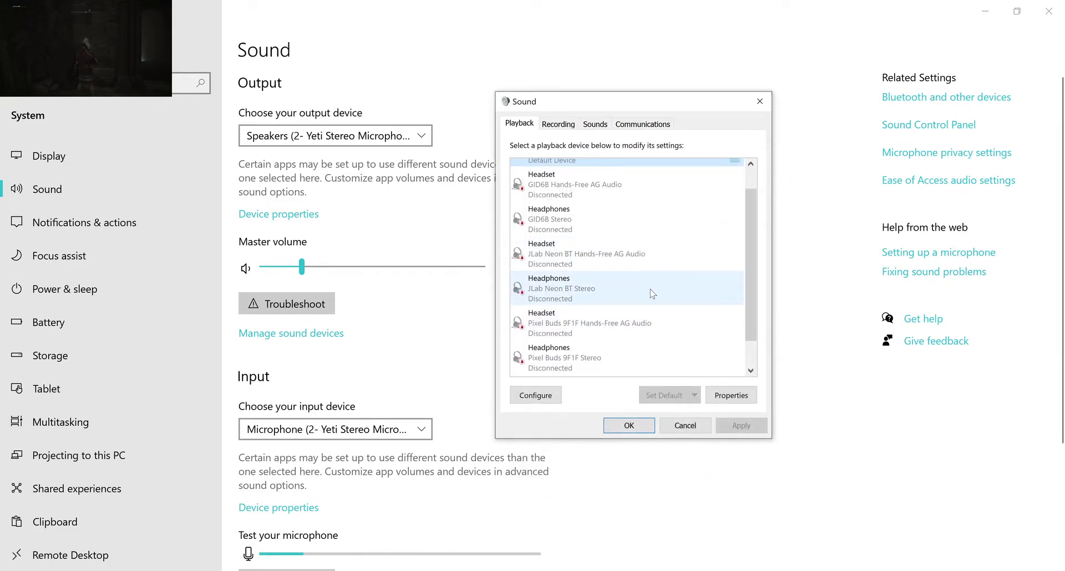
click(685, 426)
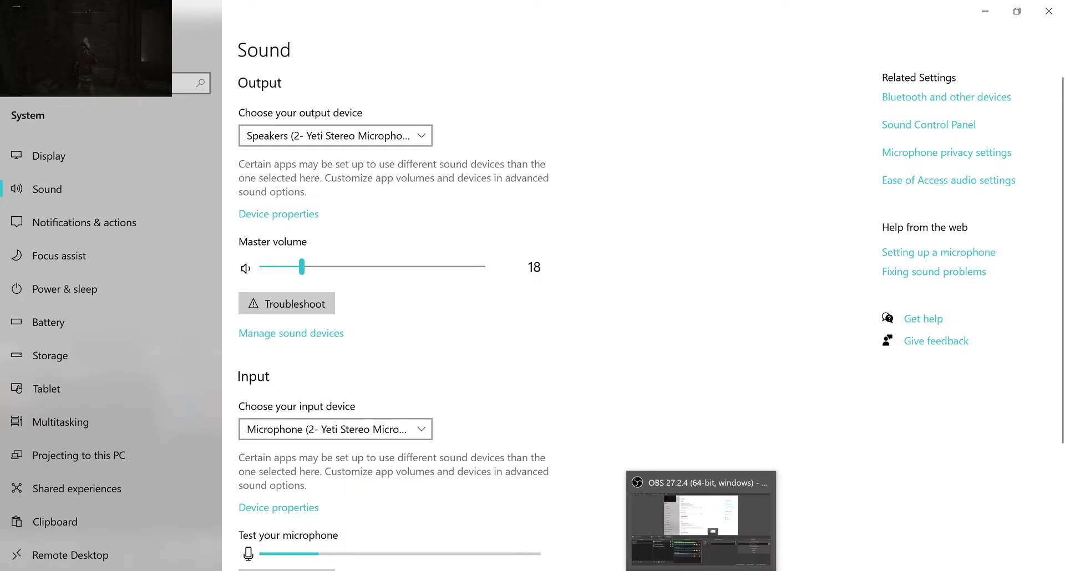
Close OBS Settings without changes and switch to the Playthrough Raw recordings folder
click(711, 528)
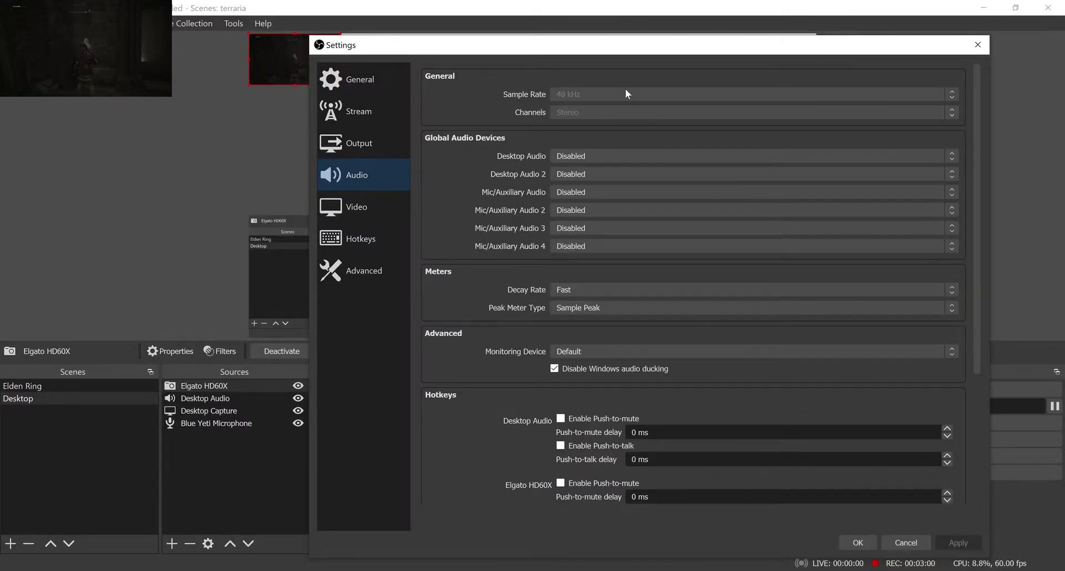
click(978, 45)
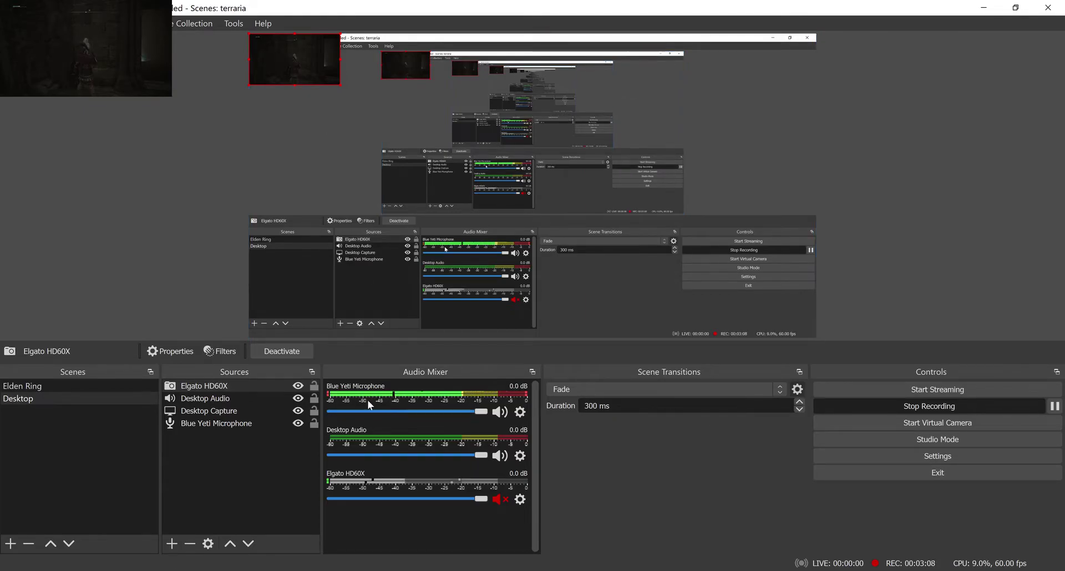
click(355, 521)
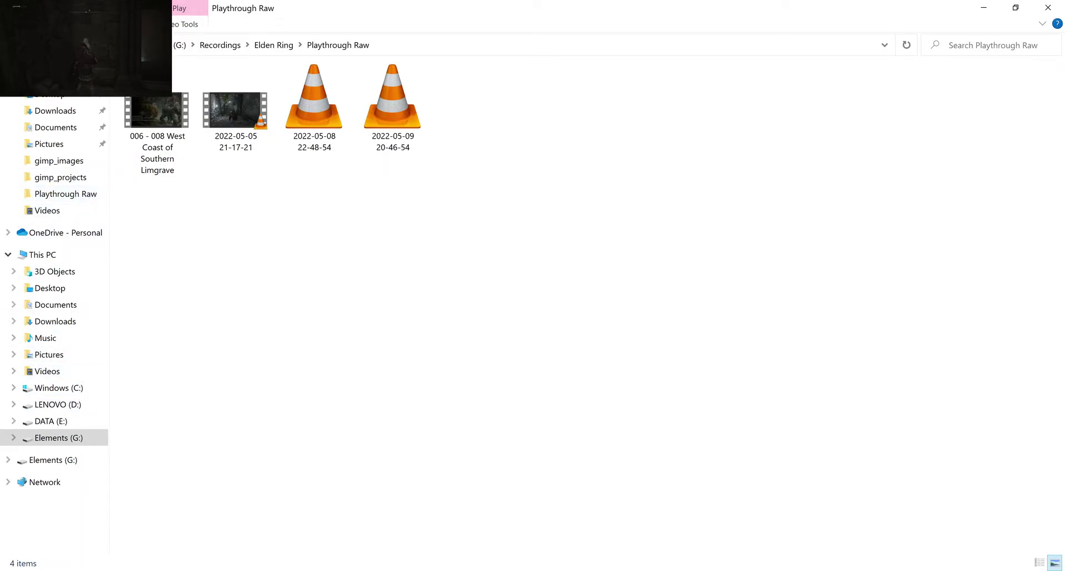
Go up through the Elden Ring folder to the Recordings folder
key(alt+Up)
key(alt+Up)
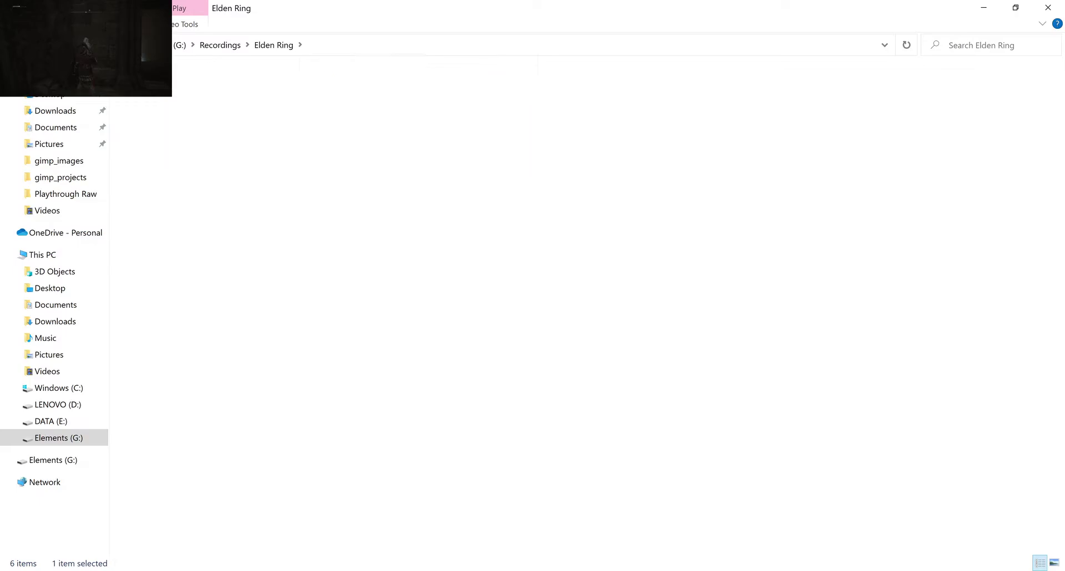
key(alt+Up)
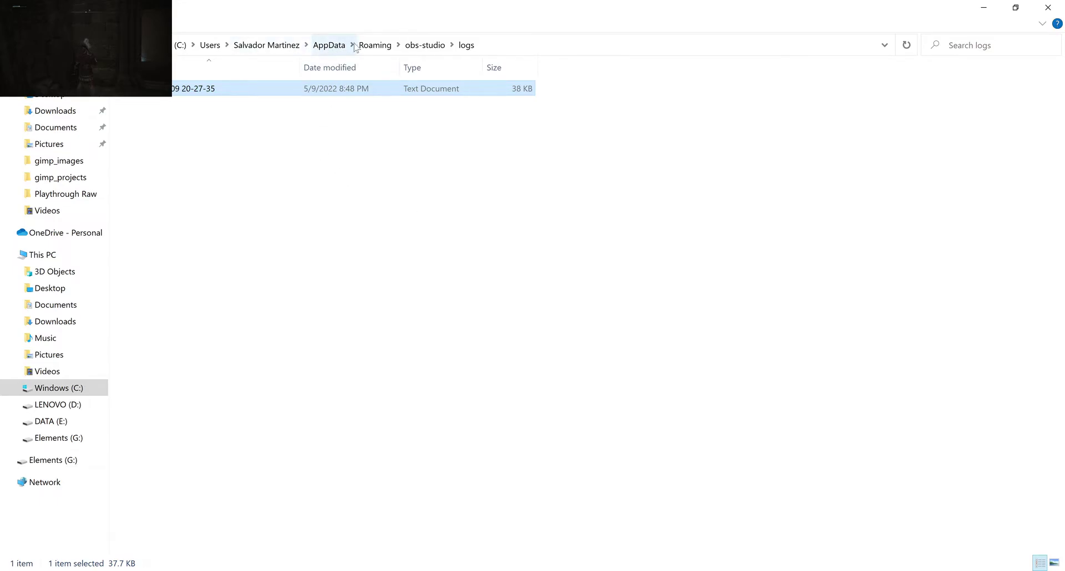
Open the OBS log in Notepad and scroll up to the [DShow Device: 'Elgato HD60X'] block
double_click(207, 87)
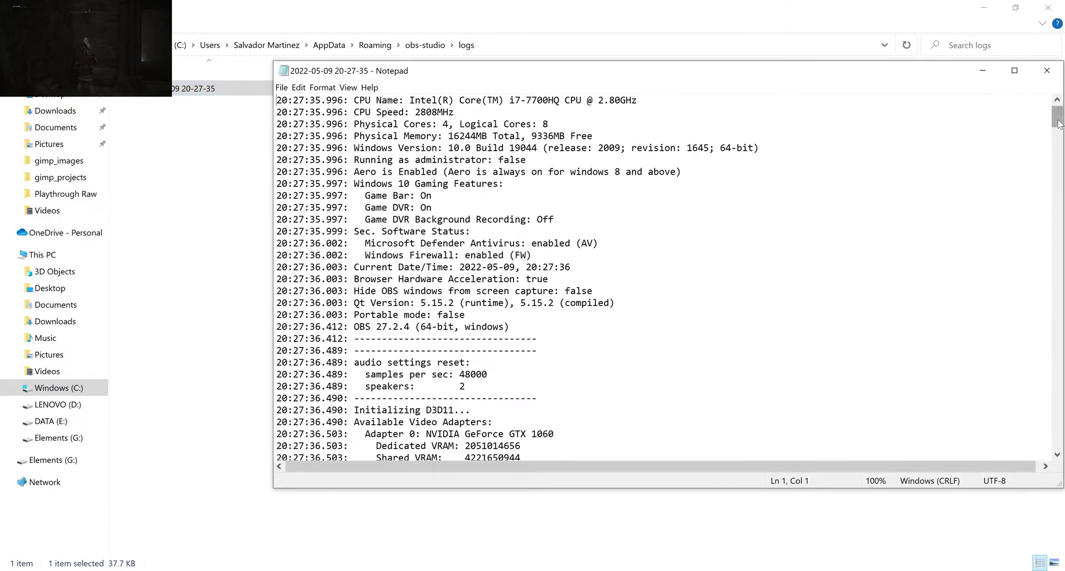
drag(1056, 121, 1031, 438)
scroll(723, 309, up, 15)
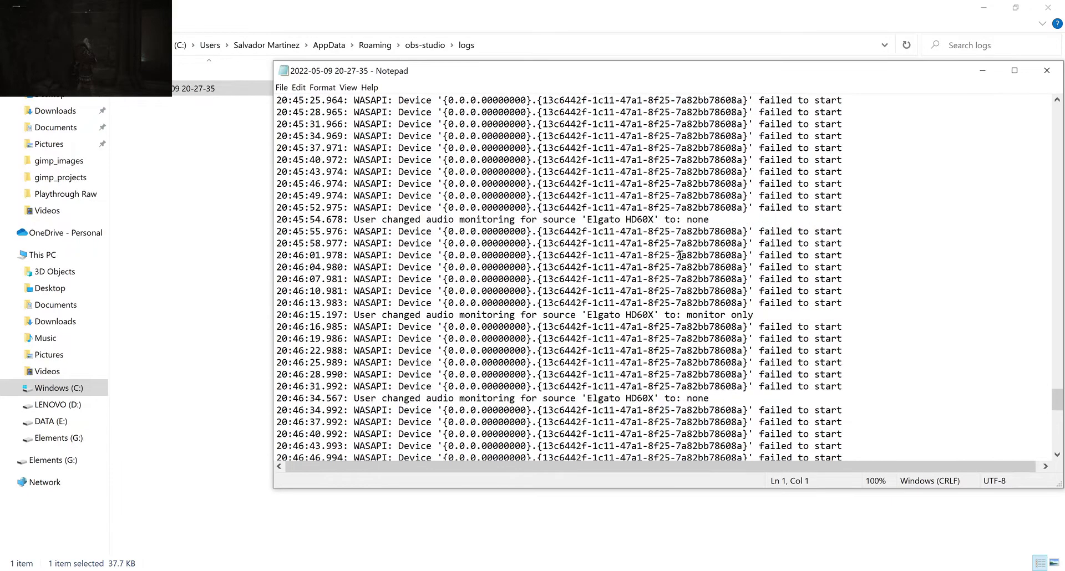
scroll(686, 259, up, 20)
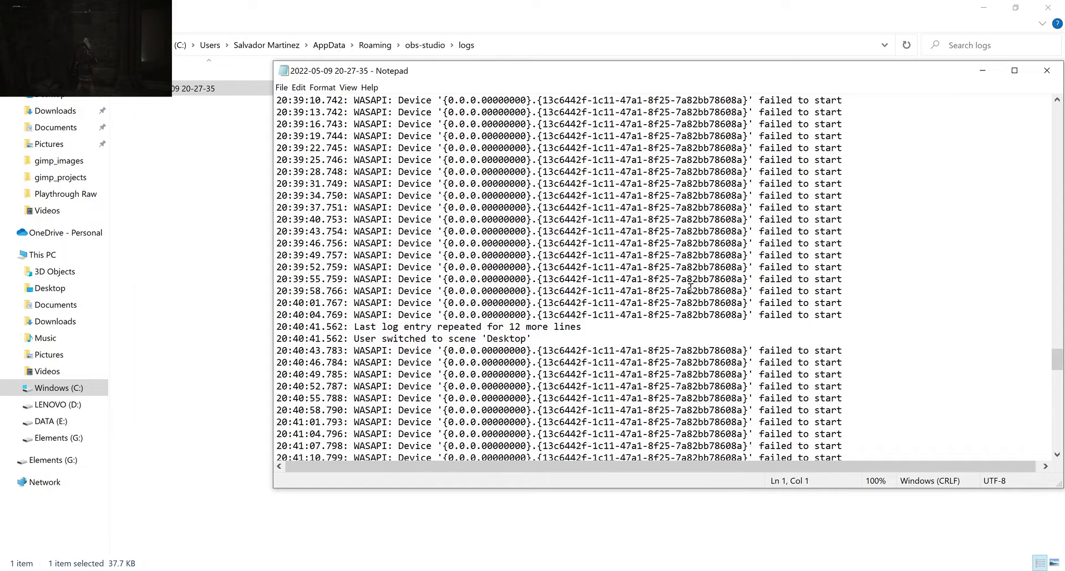
scroll(694, 287, up, 20)
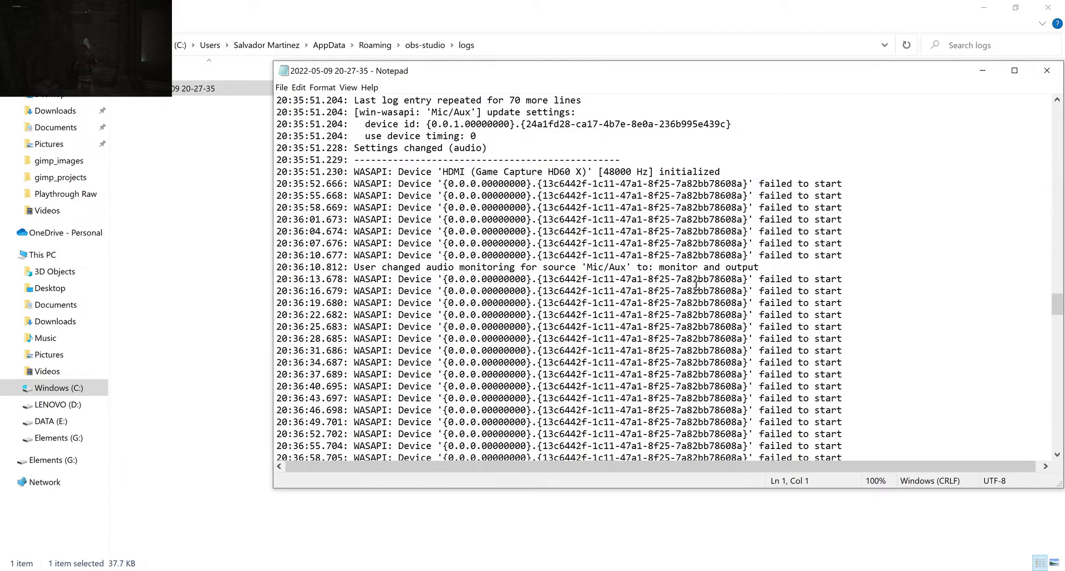
scroll(697, 285, up, 16)
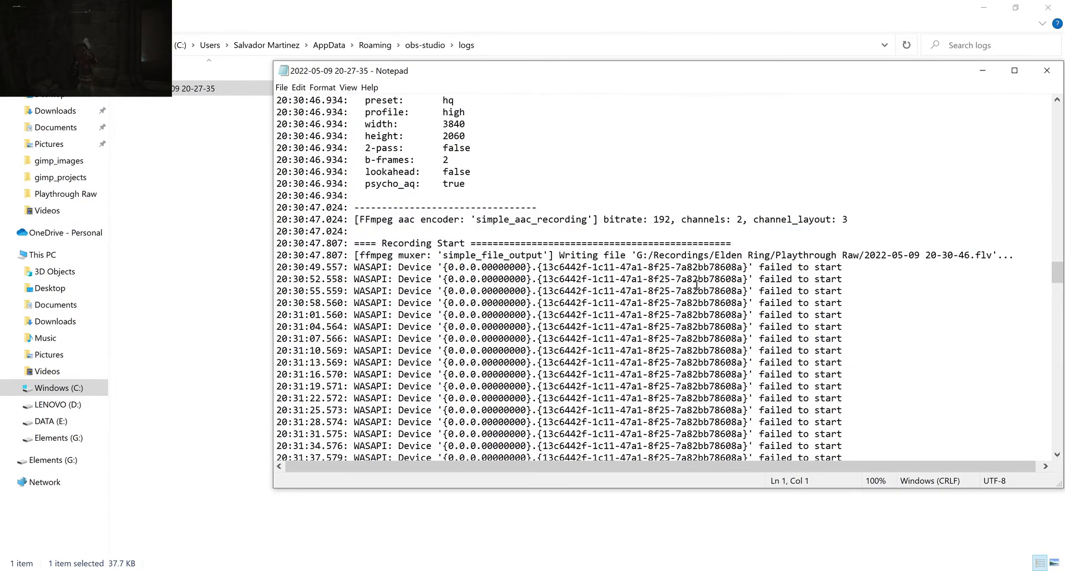
scroll(697, 286, up, 14)
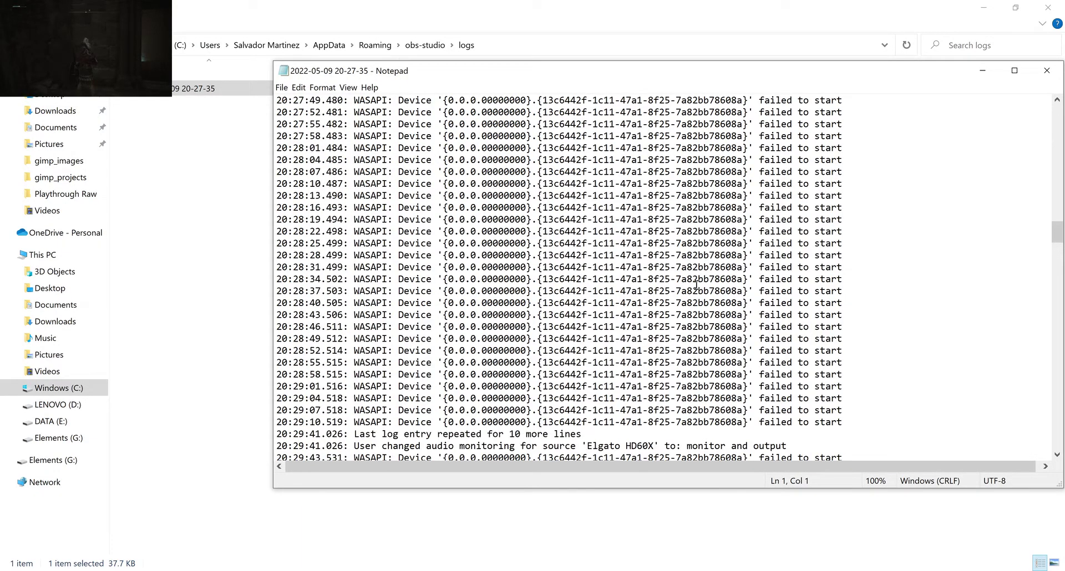
scroll(696, 285, up, 9)
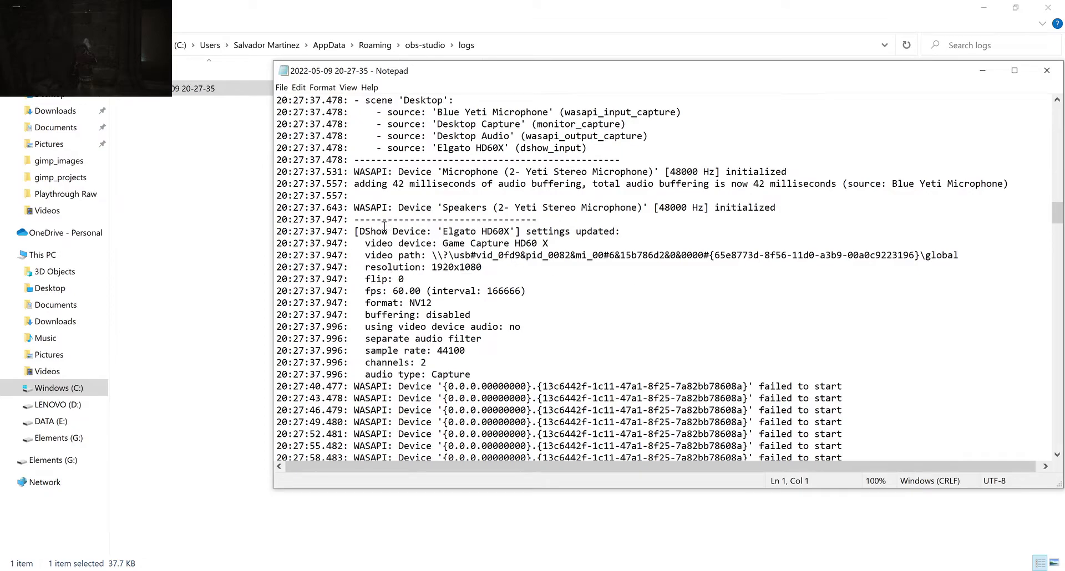
Highlight the Elgato HD60X header, the Speakers' 48000 Hz, and the Elgato's 'sample rate: 44100'
drag(357, 232, 595, 232)
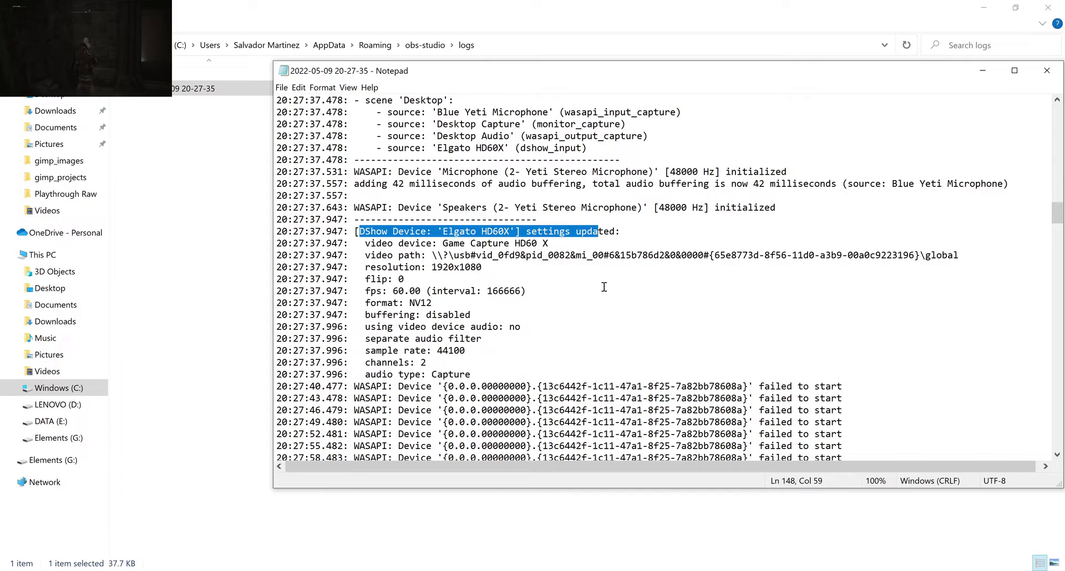
click(433, 206)
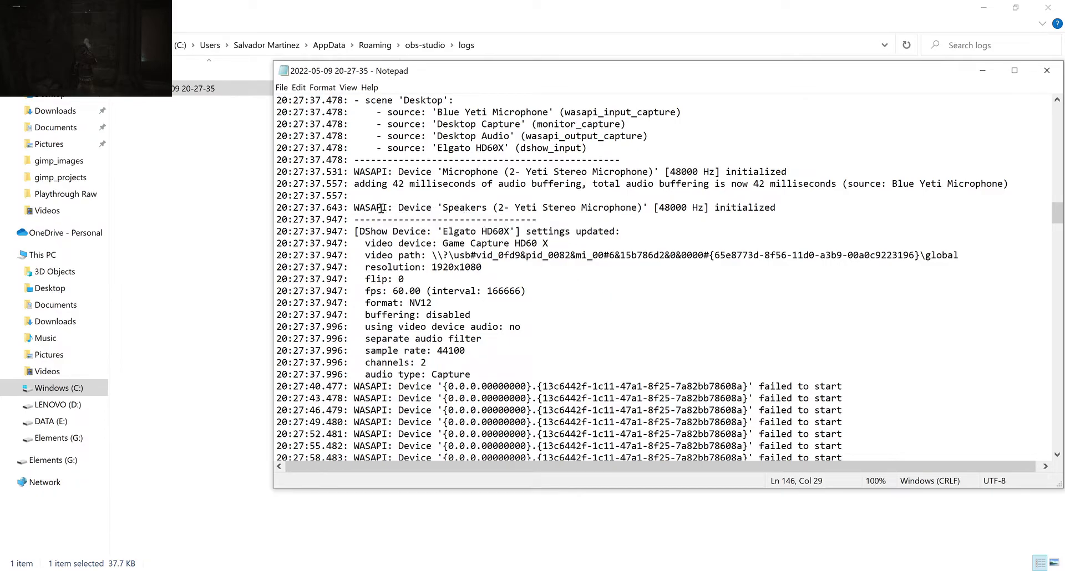
drag(381, 208, 716, 211)
click(668, 211)
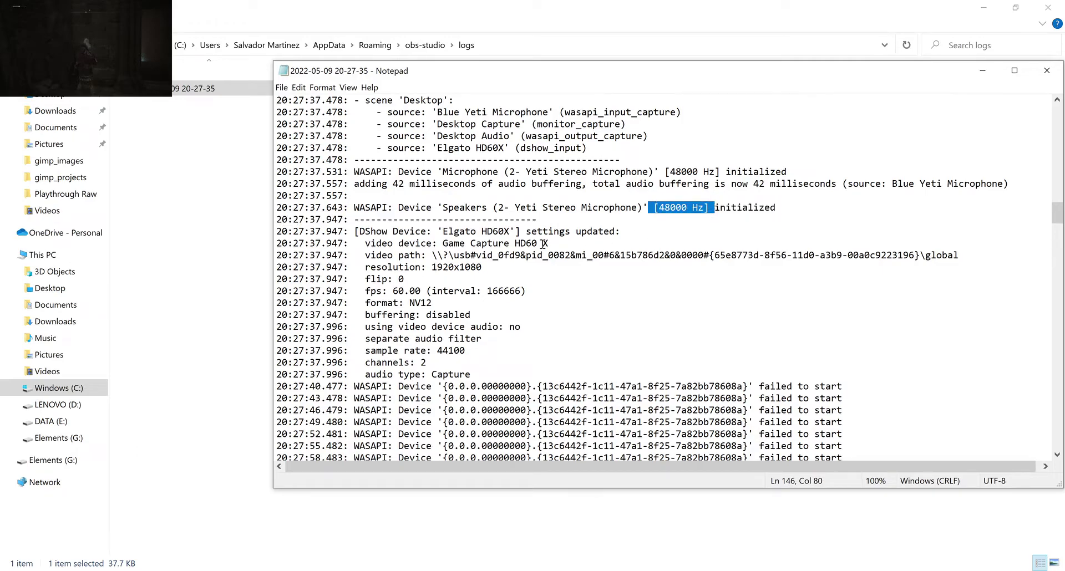
drag(357, 231, 605, 236)
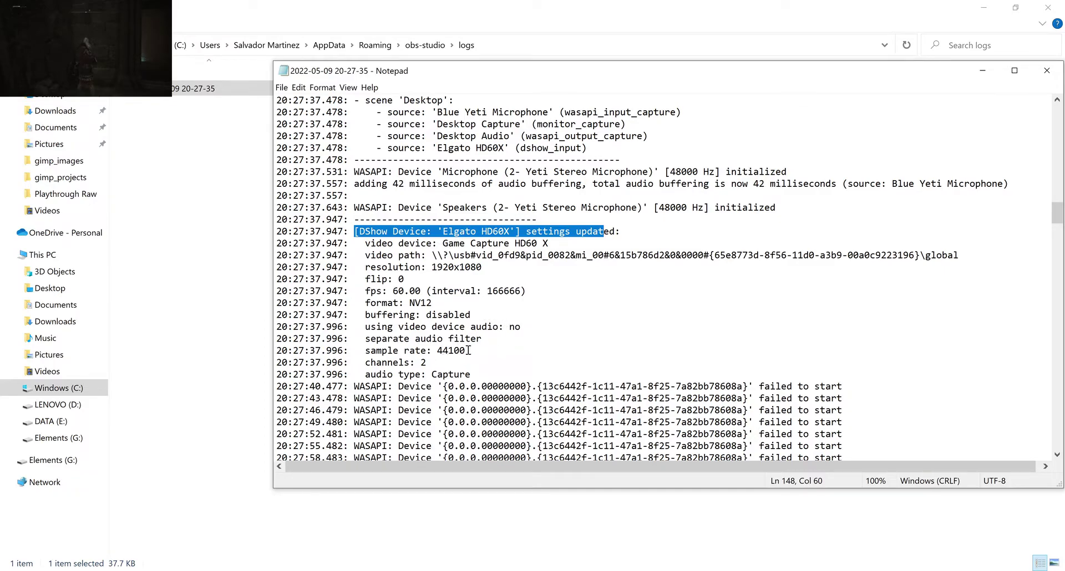
drag(466, 350, 365, 350)
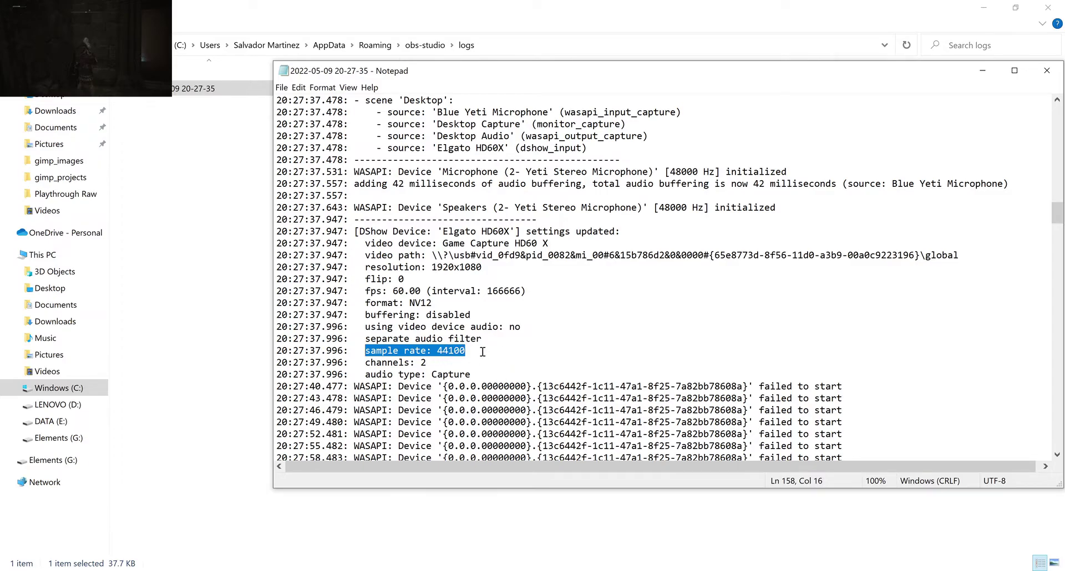
drag(483, 351, 362, 352)
Bring OBS back to the front and open its Settings window
mouse_move(701, 570)
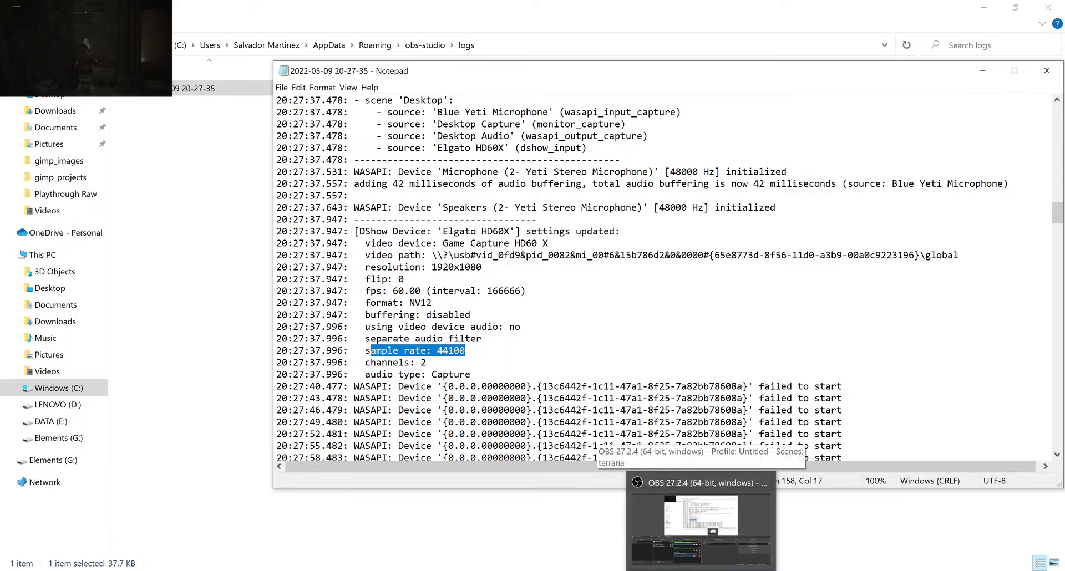
click(701, 521)
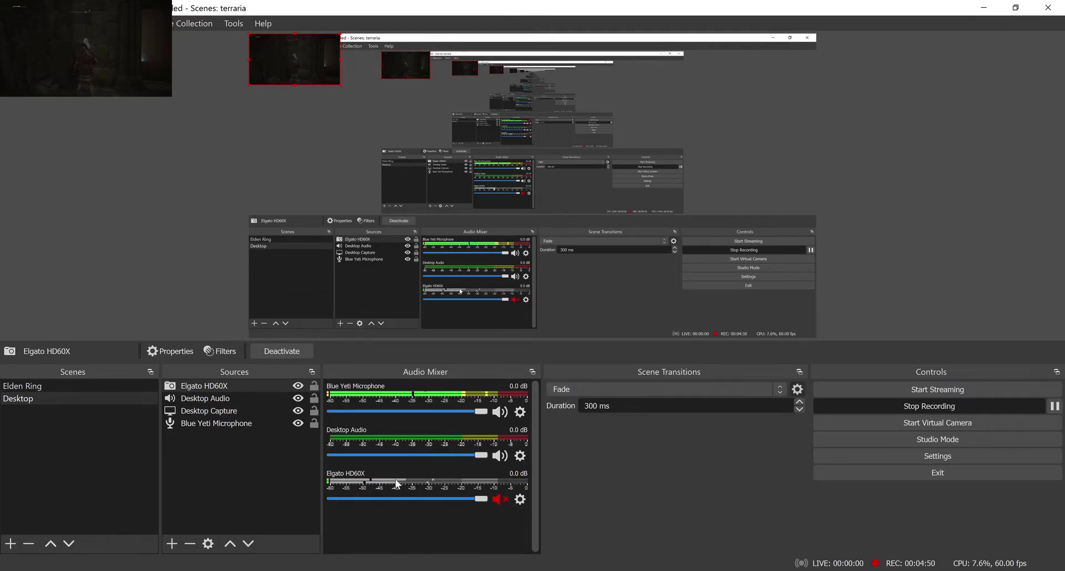
click(910, 455)
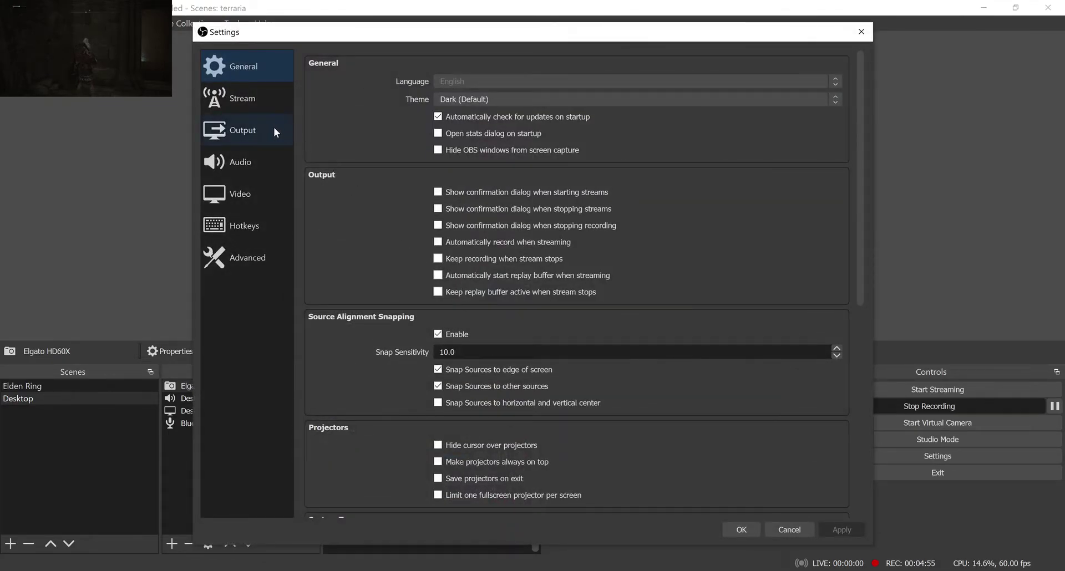
On the Audio page, pick HDMI (Game Capture HD60 X) from the Mic/Auxiliary Audio dropdown
click(250, 158)
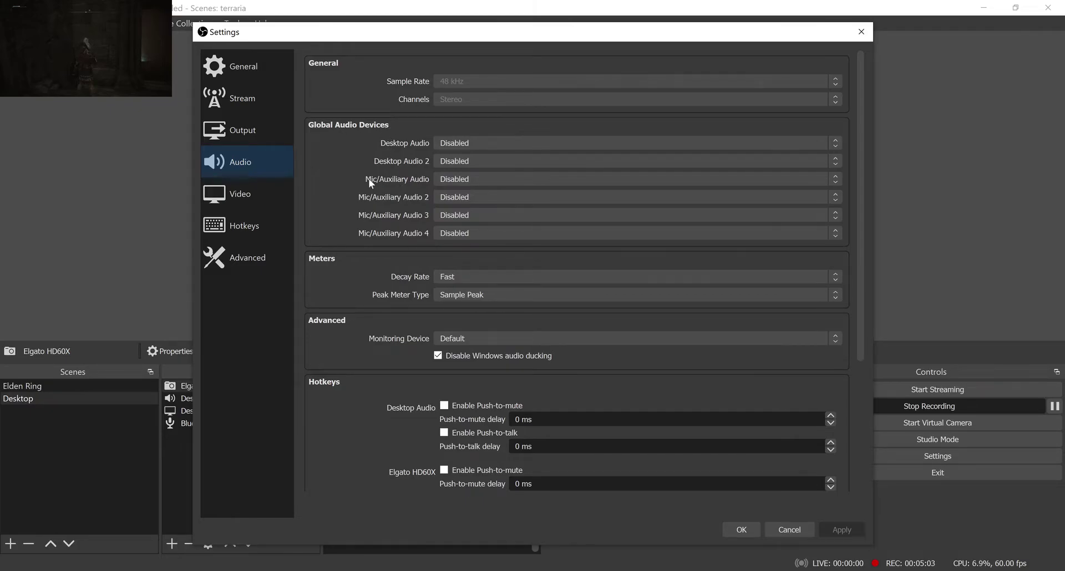
click(452, 181)
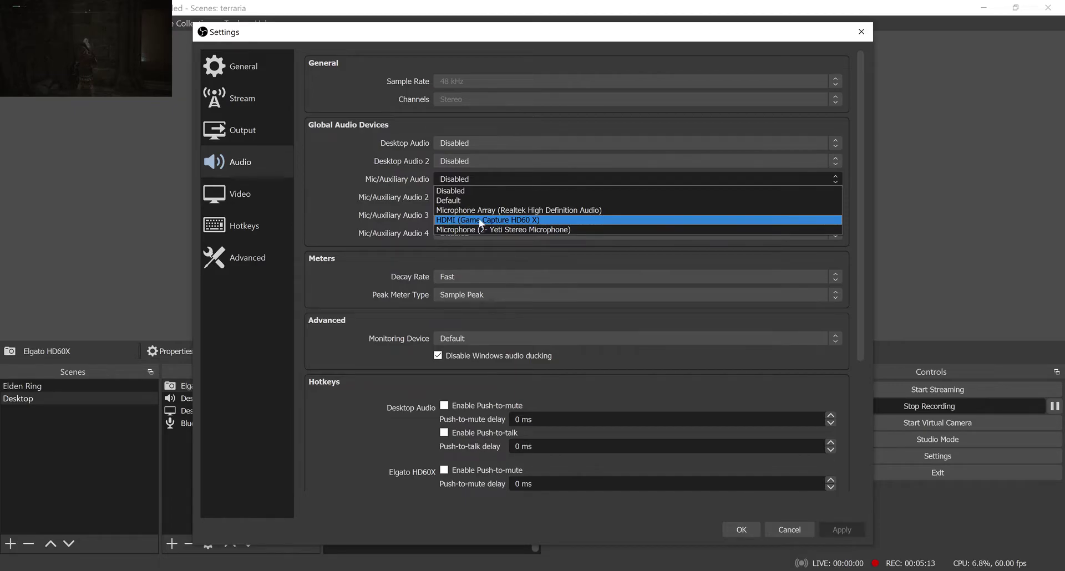
click(538, 220)
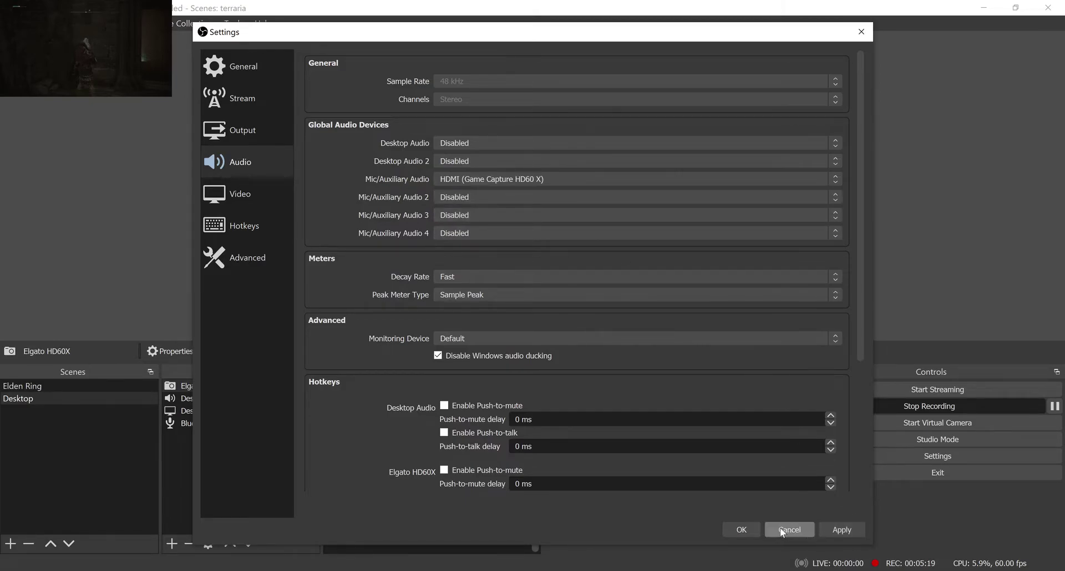
Accept the new Mic/Aux audio device in Settings and close the outdated log in Notepad
key(Return)
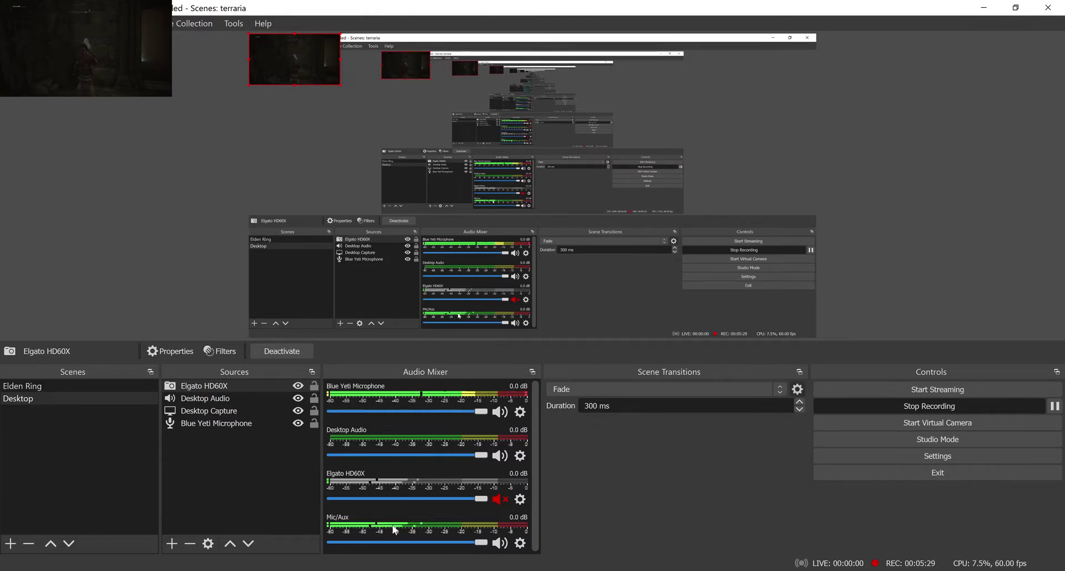
key(alt+Tab)
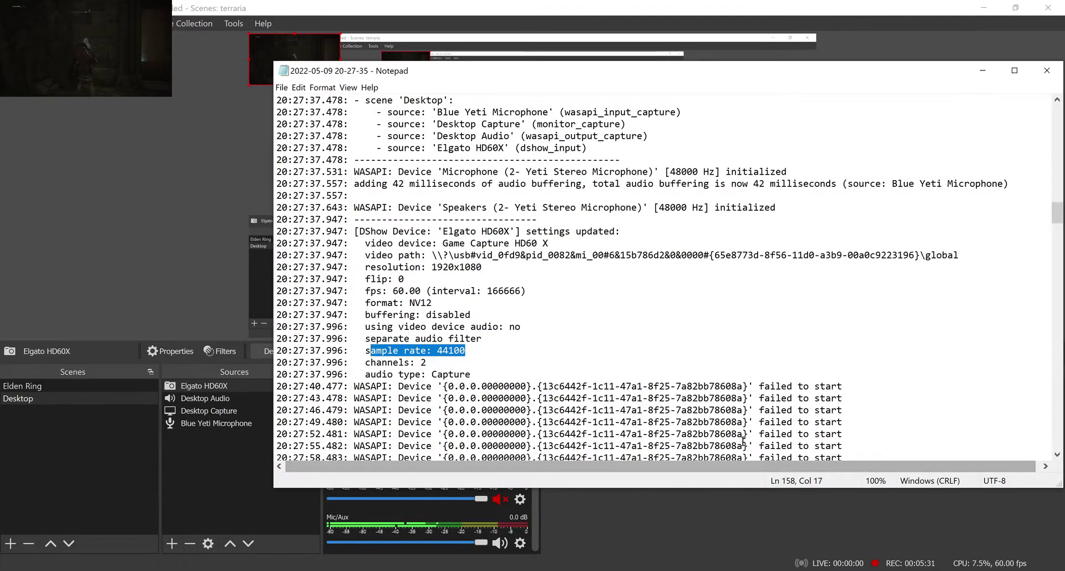
click(1043, 70)
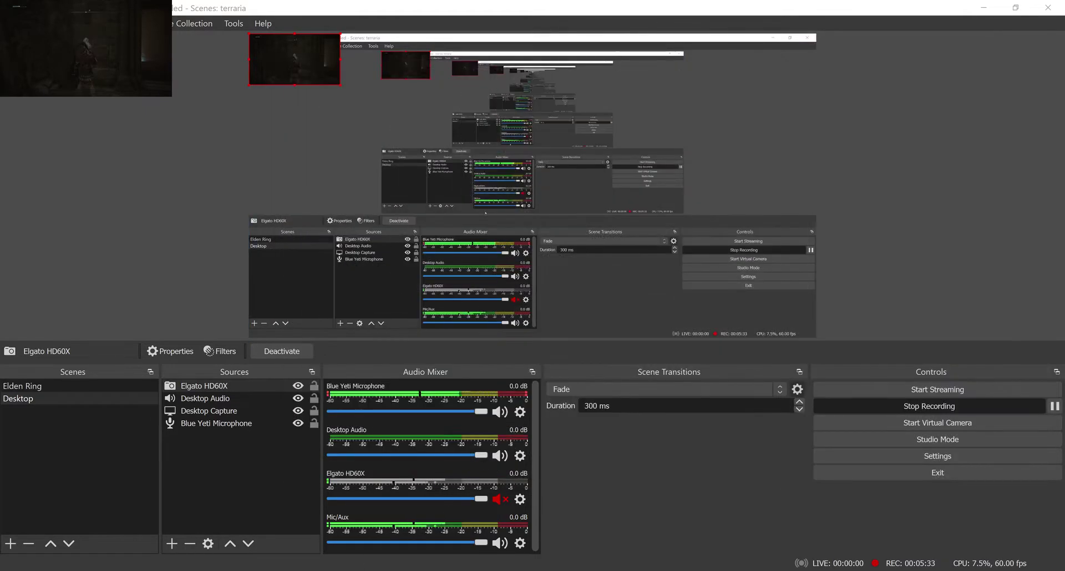
key(alt+Tab)
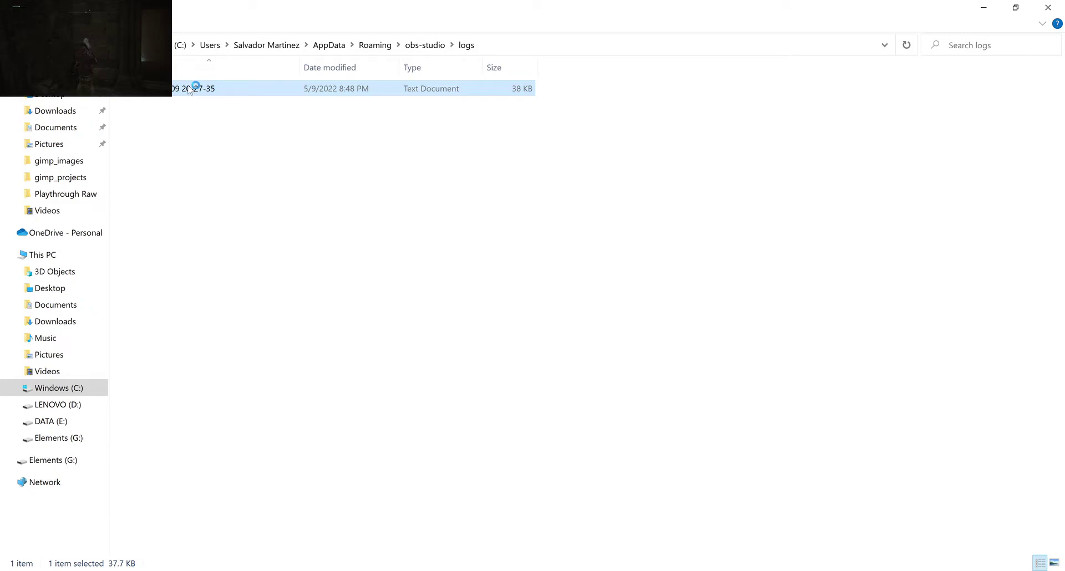
Reopen the updated OBS log and highlight the win-wasapi Mic/Aux settings lines
drag(1057, 116, 1056, 449)
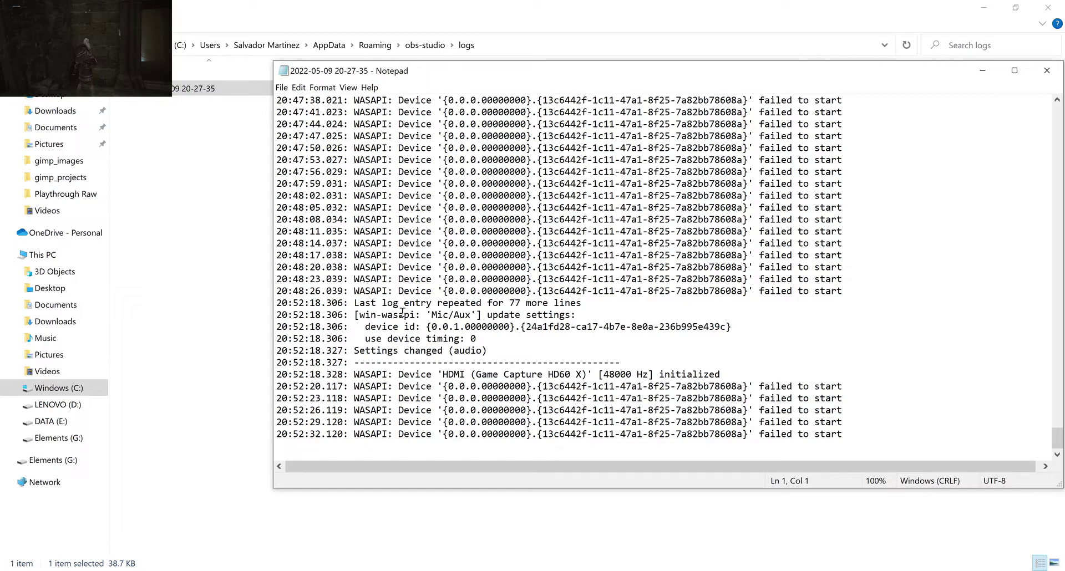
drag(359, 313, 649, 320)
click(650, 321)
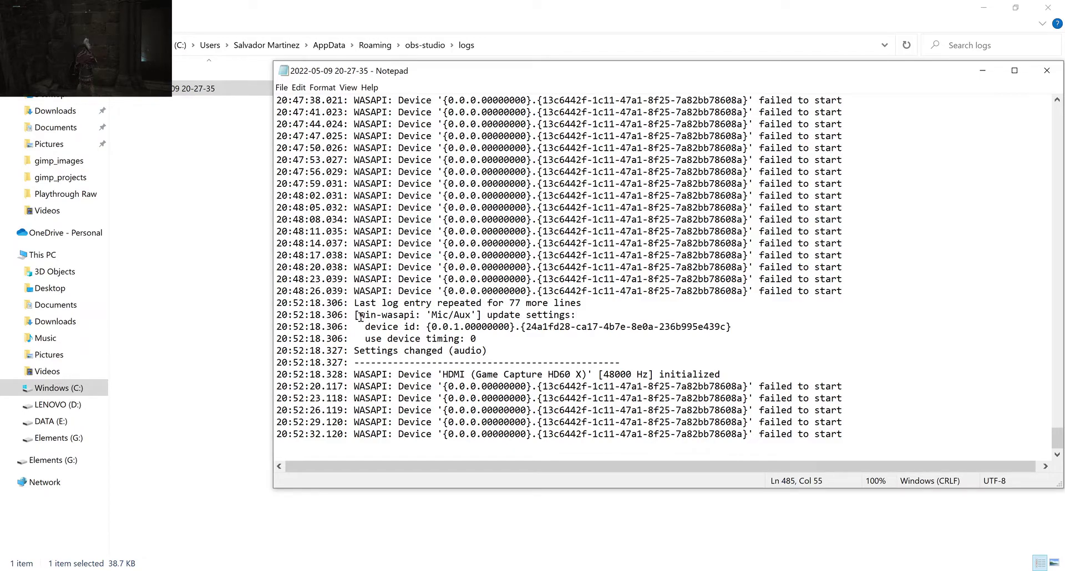
drag(277, 315, 480, 316)
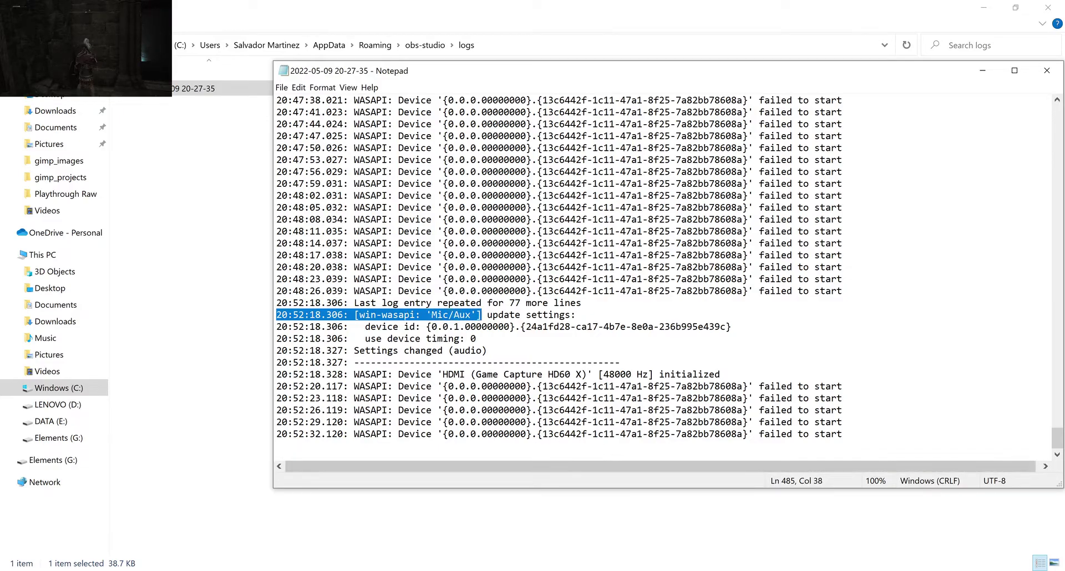
Confirm in the log that HDMI (Game Capture HD60 X) initialized at 48000 Hz
key(alt+Tab)
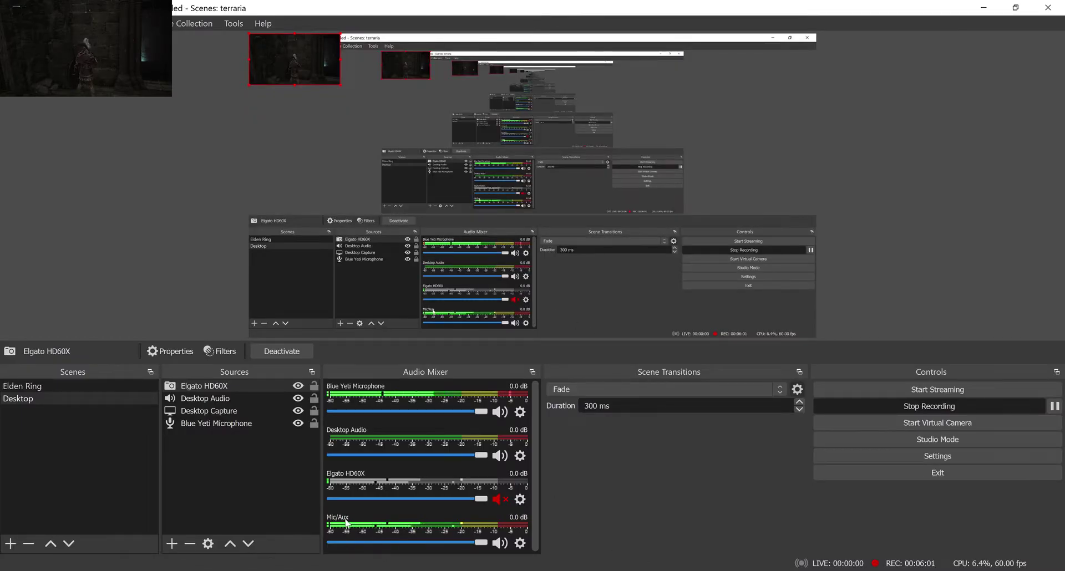
key(alt+Tab)
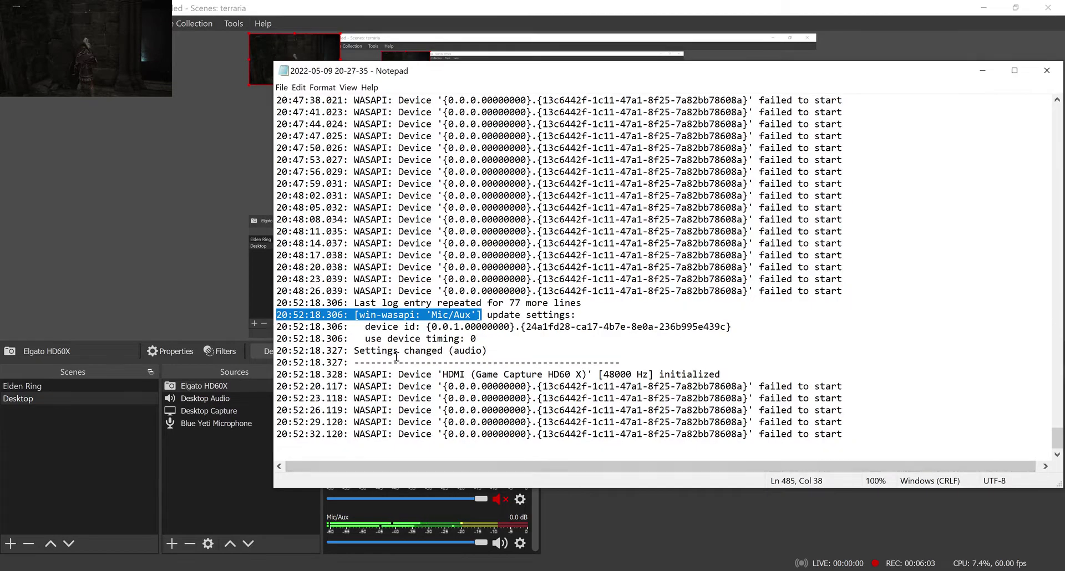
drag(355, 351, 614, 387)
drag(443, 375, 648, 375)
click(602, 375)
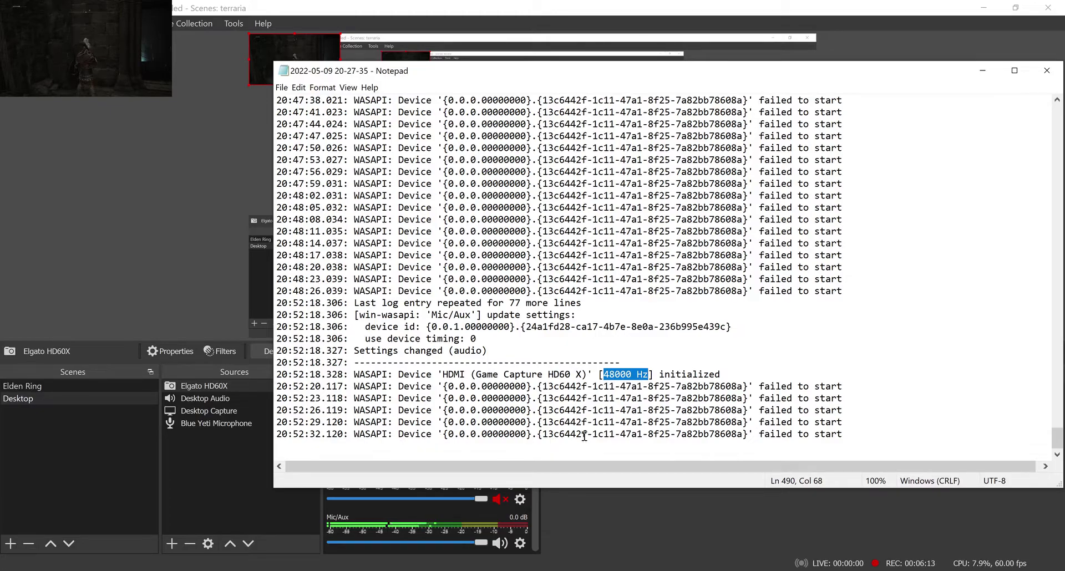
click(622, 375)
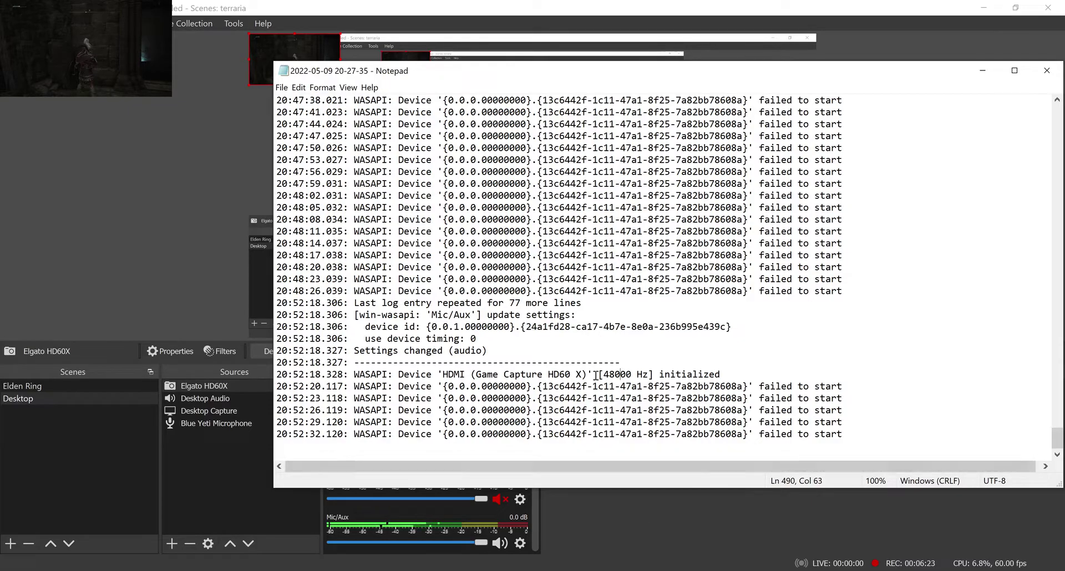
double_click(617, 375)
click(608, 525)
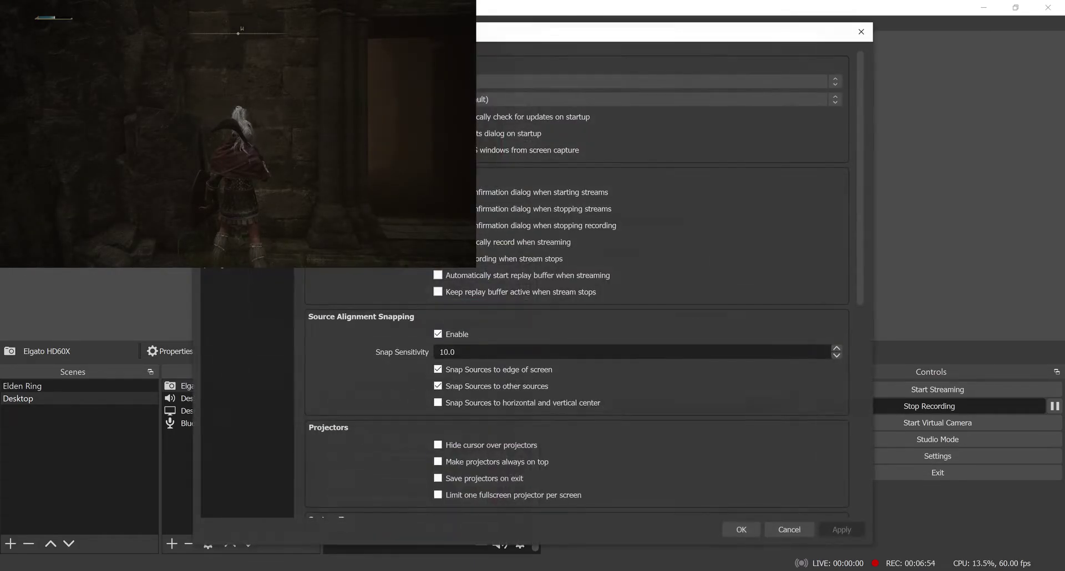
Check that Mic/Auxiliary Audio uses Game Capture HD60 X on the Audio page, then close Settings
click(238, 113)
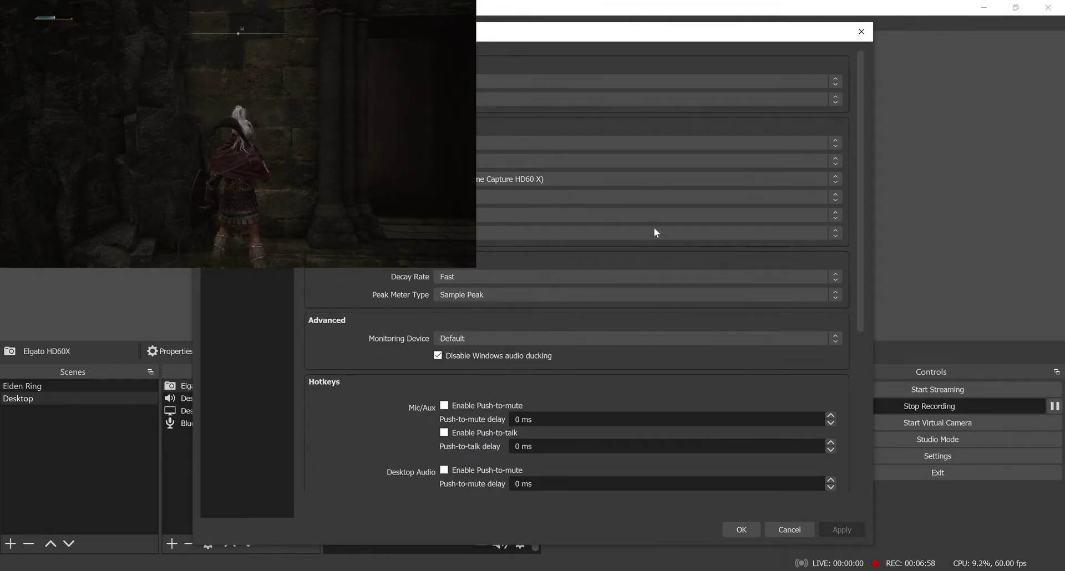
click(791, 535)
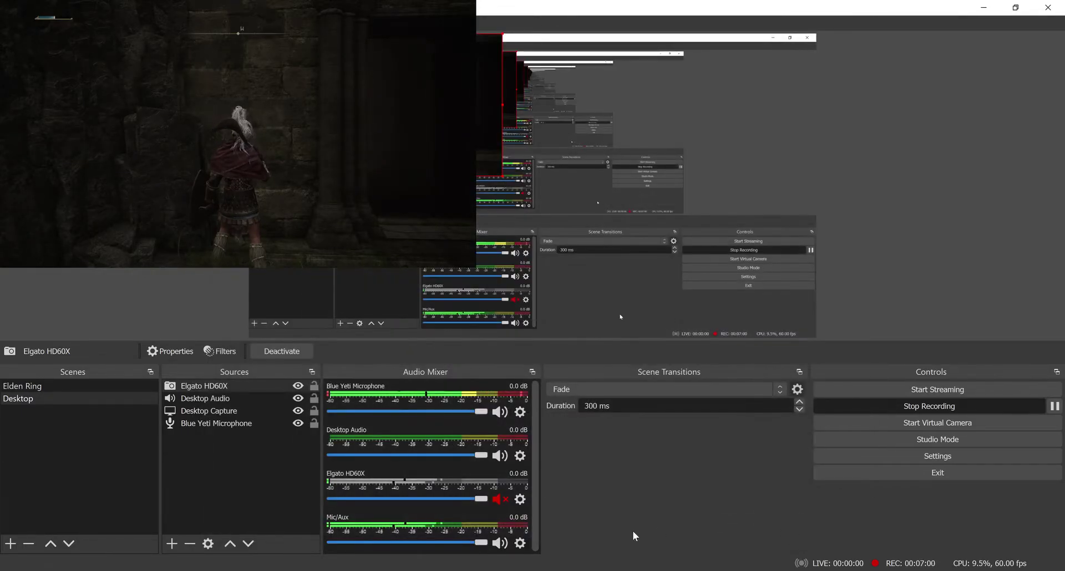